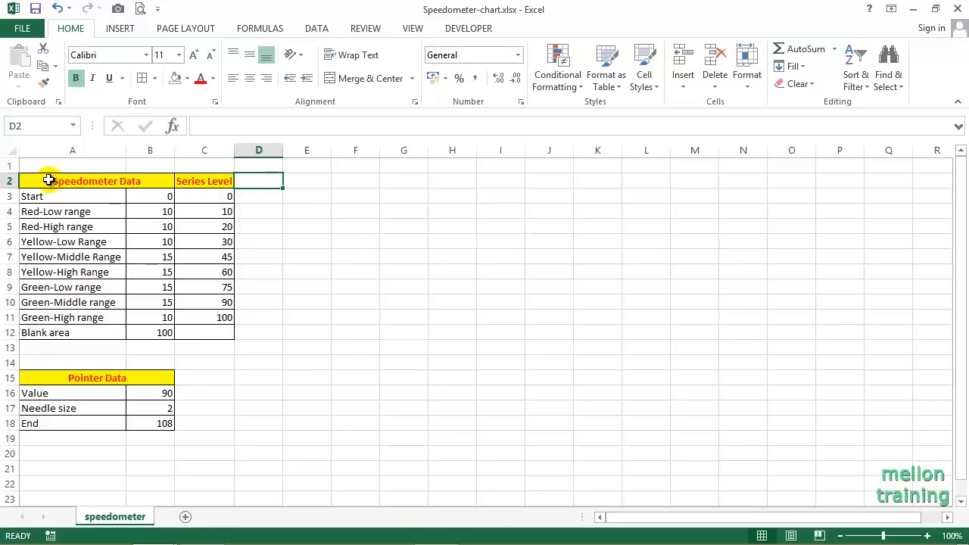
Step: Examine the Speedometer Data table, including its range names from Start to Blank area and the Series Level column
{"action": "left_click_drag", "start_coordinate": [48, 180], "coordinate": [209, 328]}
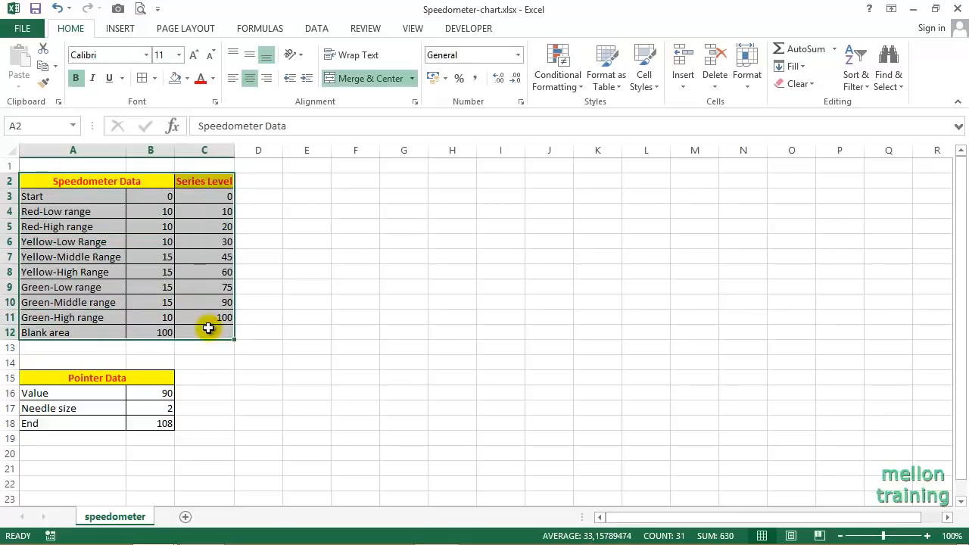
{"action": "left_click", "coordinate": [91, 196]}
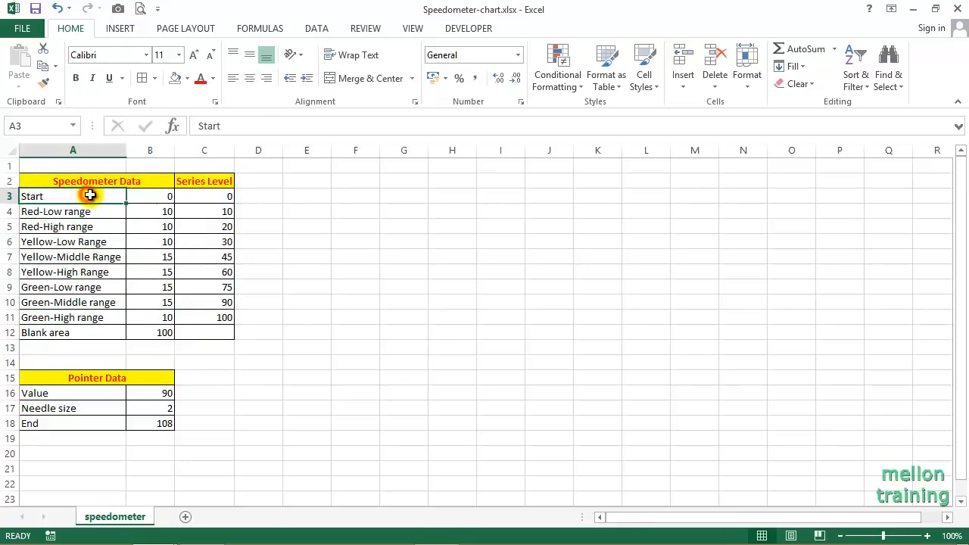
{"action": "left_click", "coordinate": [72, 333]}
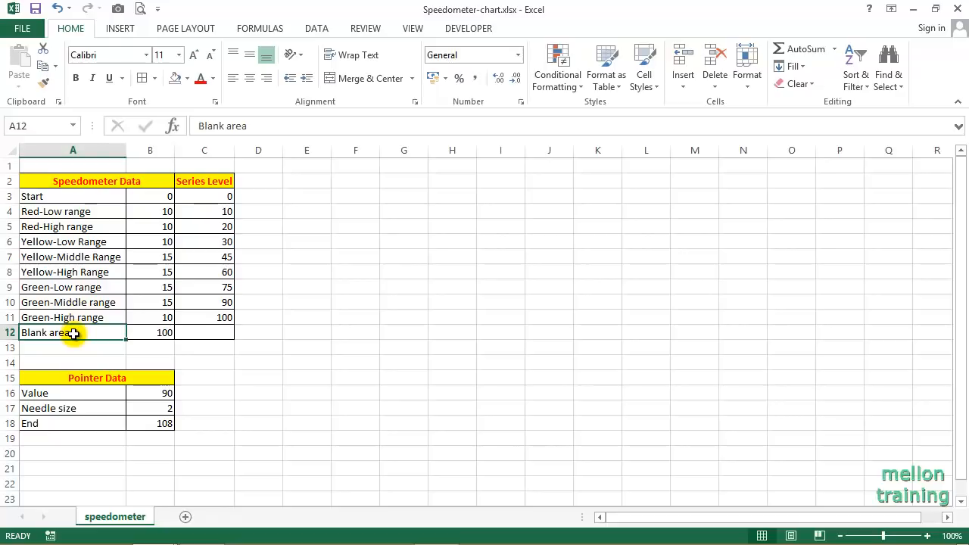
{"action": "left_click_drag", "start_coordinate": [65, 213], "coordinate": [67, 316]}
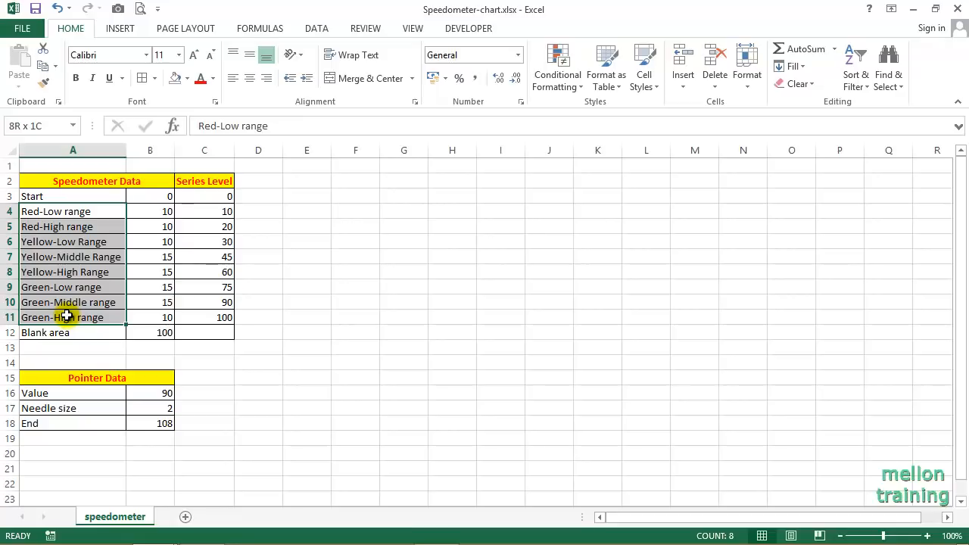
{"action": "left_click_drag", "start_coordinate": [67, 316], "coordinate": [67, 316]}
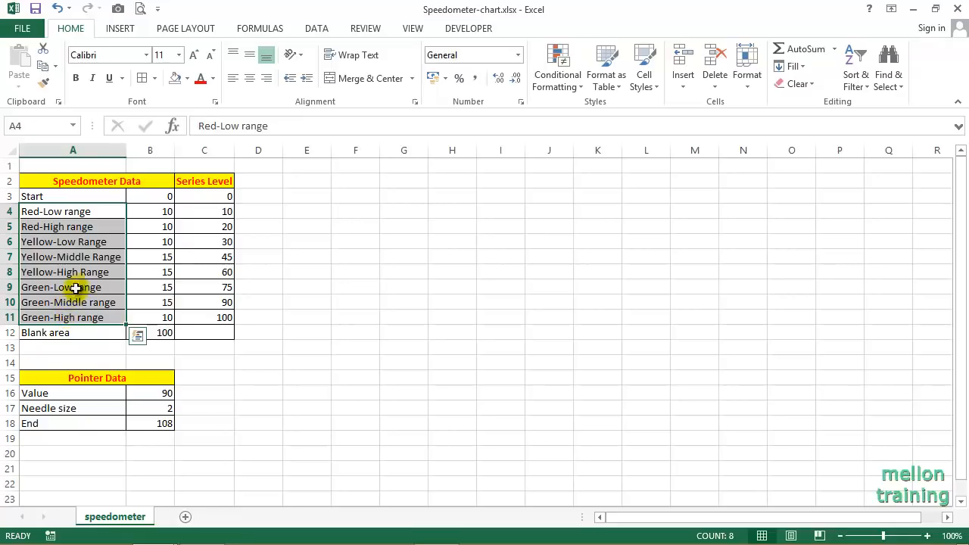
{"action": "left_click", "coordinate": [204, 151]}
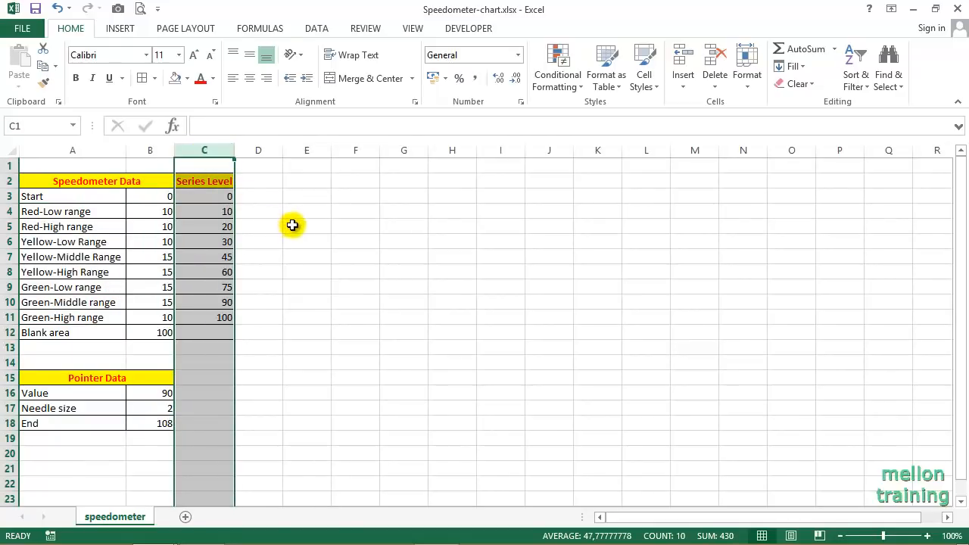
{"action": "left_click", "coordinate": [264, 196]}
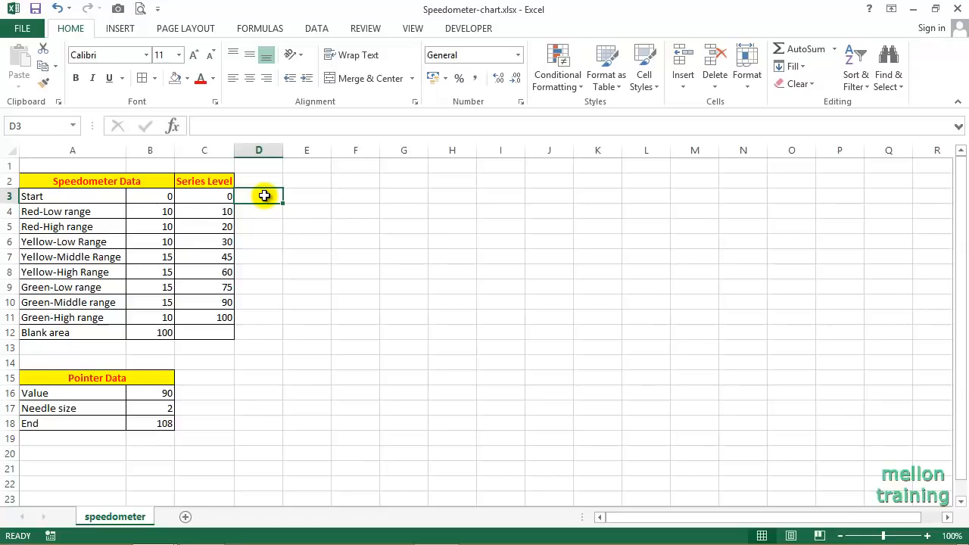
Step: Examine the Pointer Data table and the formula behind its End value in B18
{"action": "left_click_drag", "start_coordinate": [66, 378], "coordinate": [119, 419]}
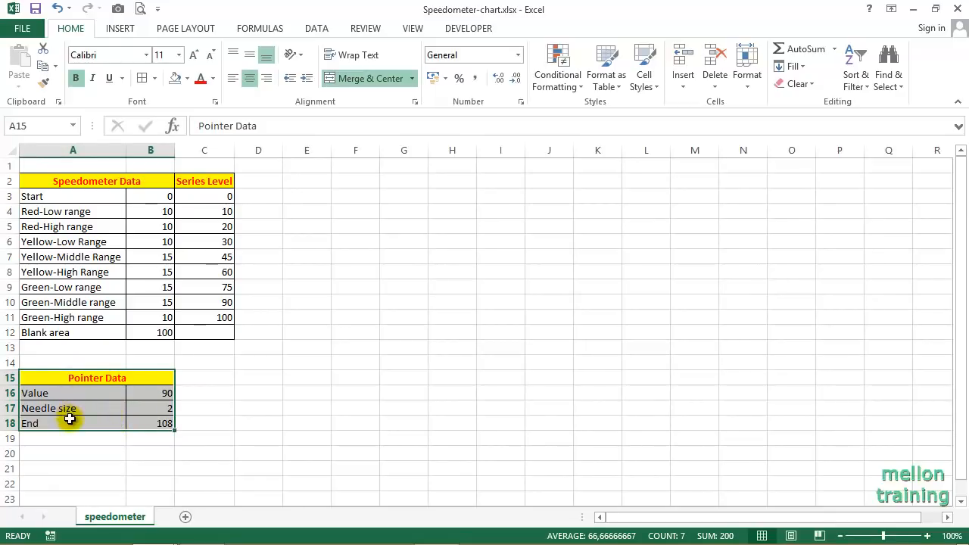
{"action": "left_click", "coordinate": [156, 422]}
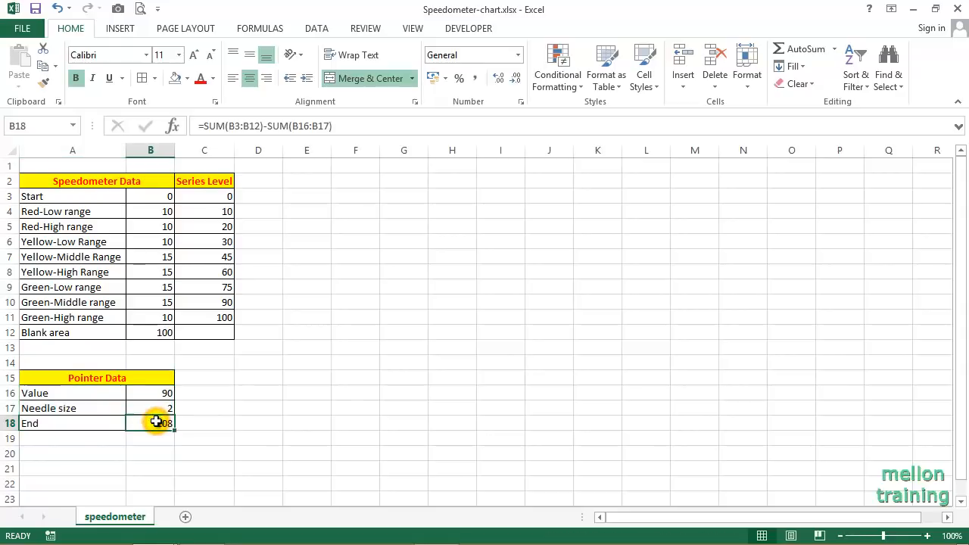
{"action": "left_click", "coordinate": [336, 126]}
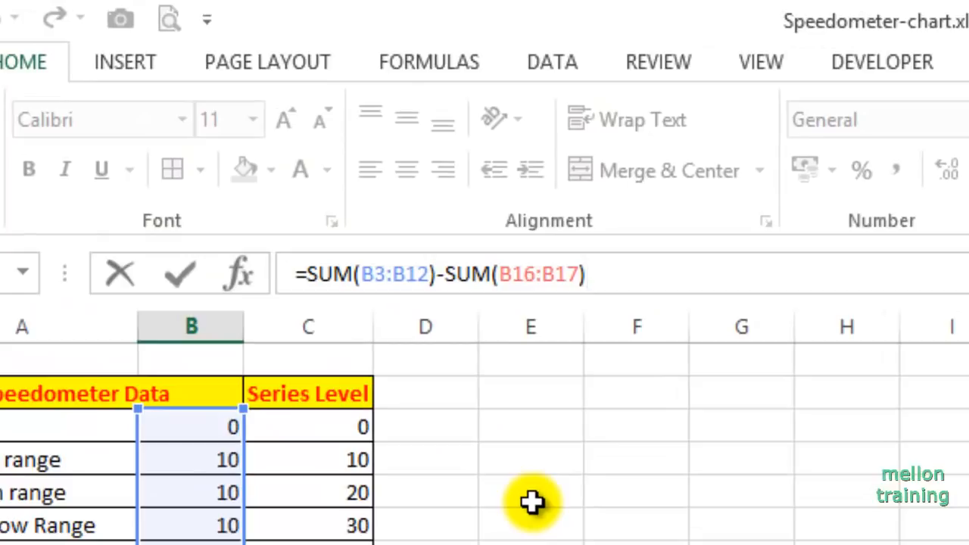
{"action": "key", "text": "ctrl+Return"}
{"action": "left_click", "coordinate": [532, 499]}
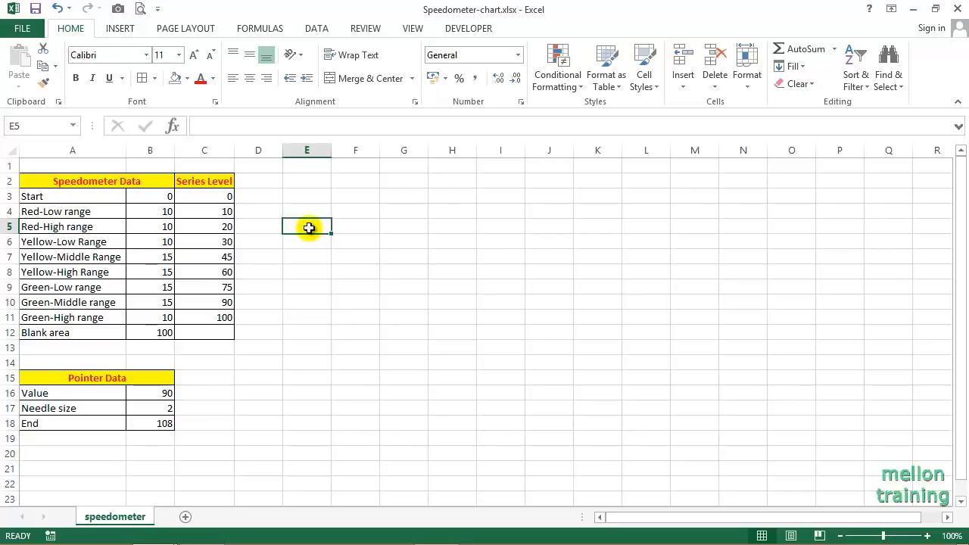
Step: Insert an empty doughnut chart and place it beside the Speedometer Data table, starting in column D
{"action": "left_click", "coordinate": [119, 28]}
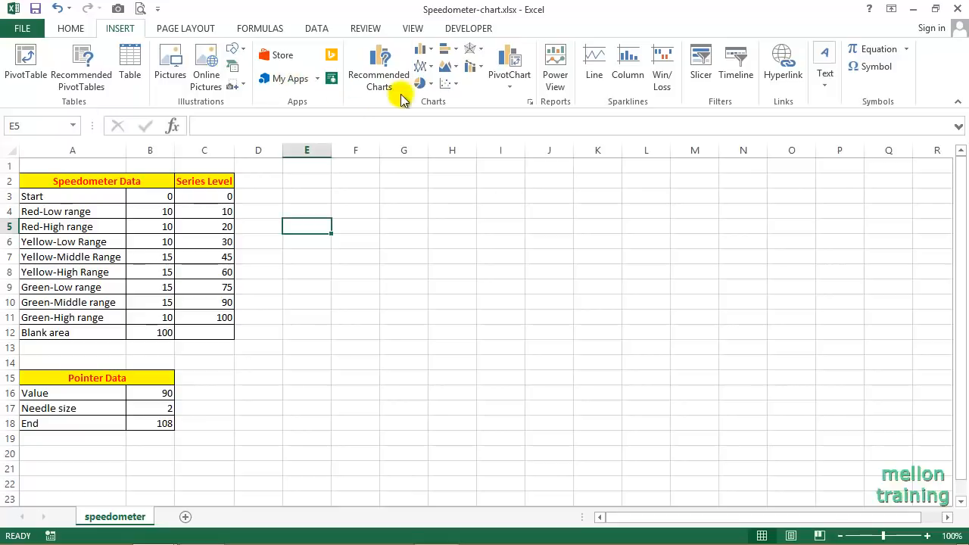
{"action": "left_click", "coordinate": [425, 82]}
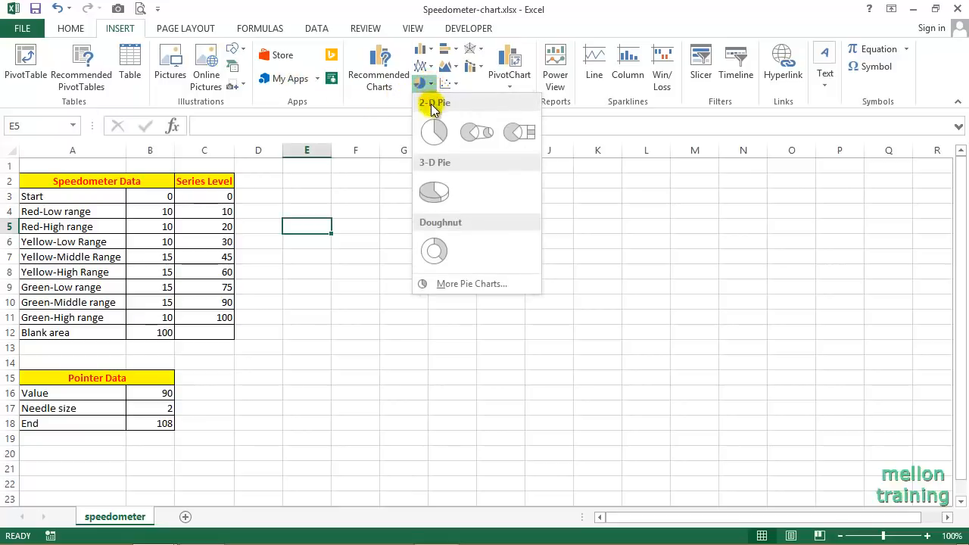
{"action": "left_click", "coordinate": [433, 252]}
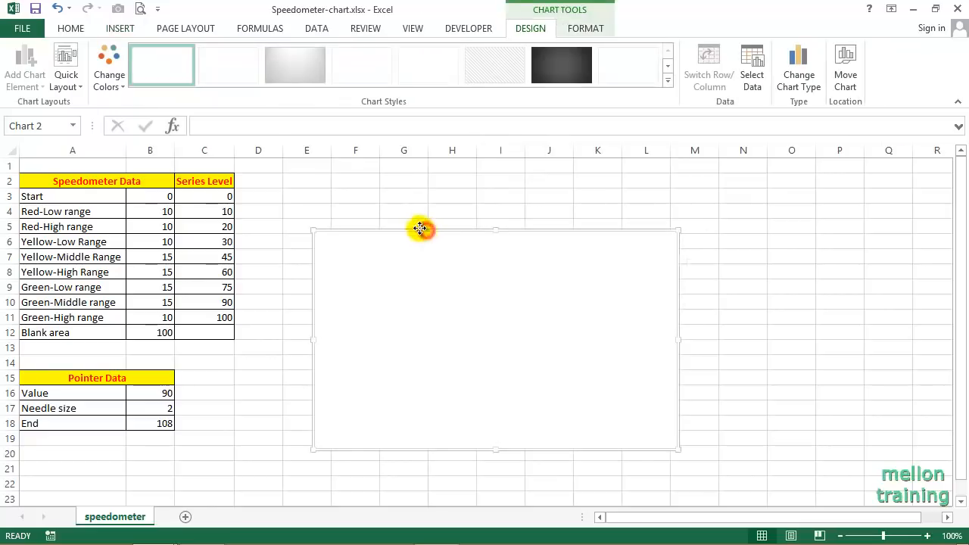
{"action": "left_click_drag", "start_coordinate": [421, 227], "coordinate": [381, 167]}
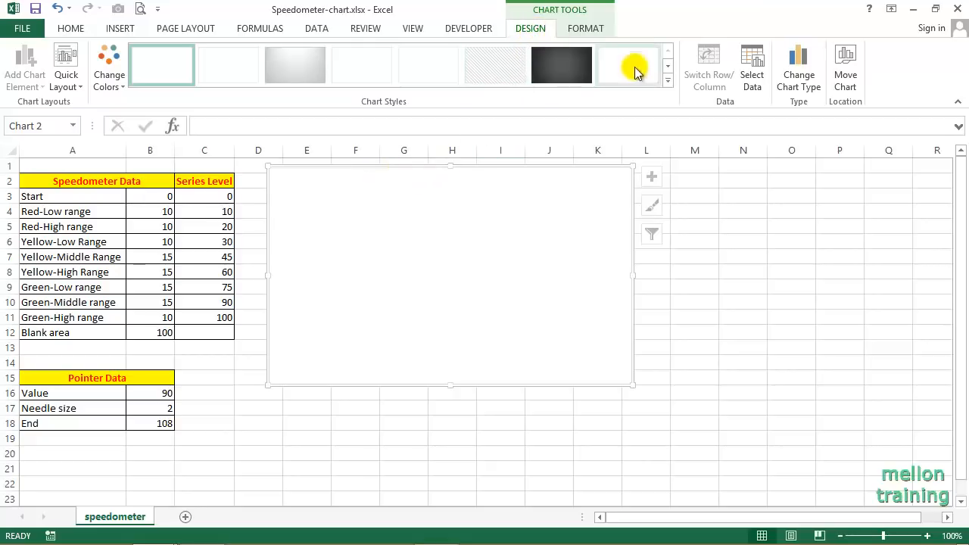
Step: Add a series to the doughnut chart with its name from A2 and its values from B3:B12
{"action": "left_click", "coordinate": [755, 73]}
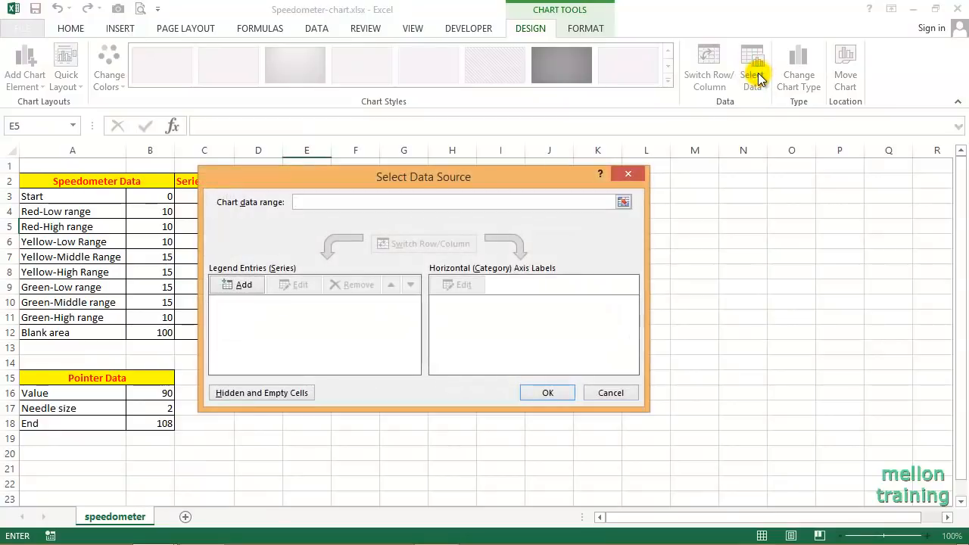
{"action": "left_click", "coordinate": [241, 285]}
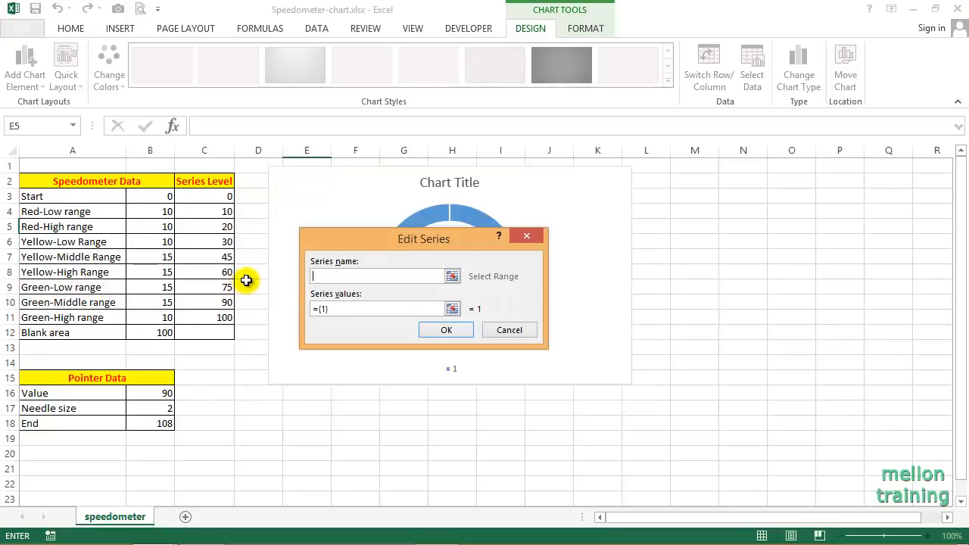
{"action": "left_click", "coordinate": [59, 176]}
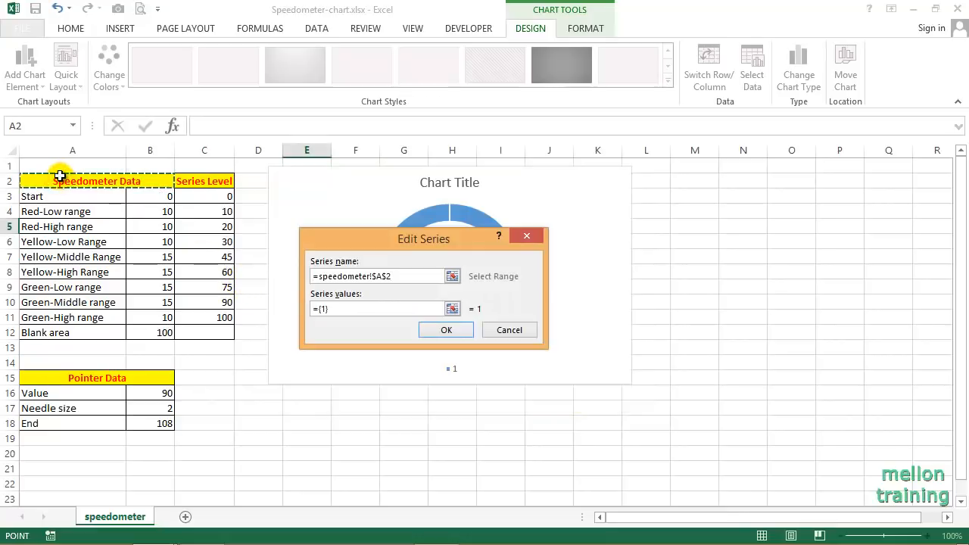
{"action": "left_click", "coordinate": [368, 308]}
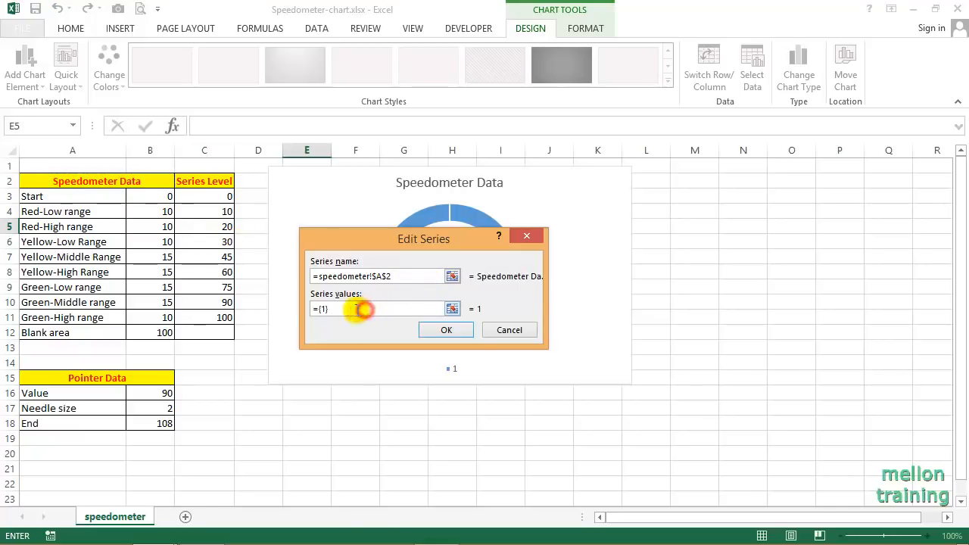
{"action": "key", "text": "BackSpace"}
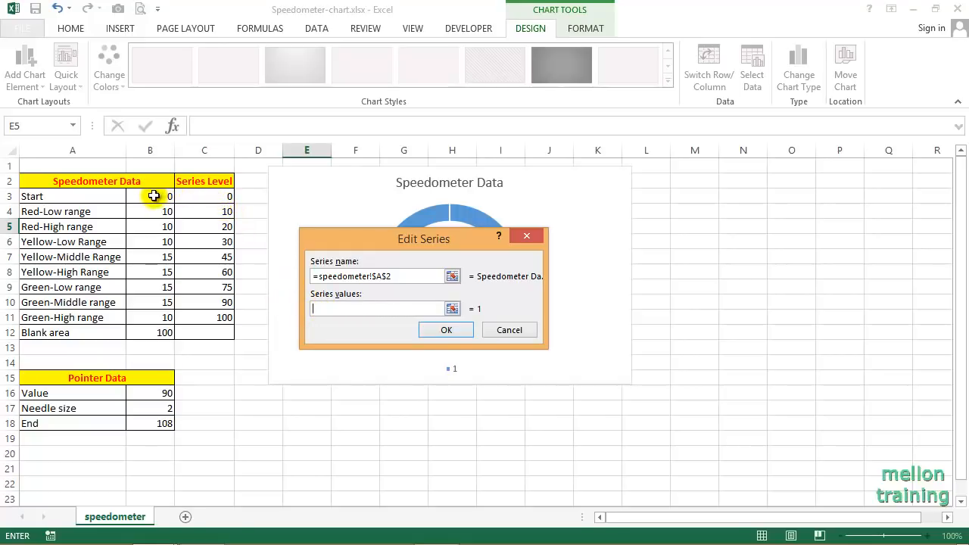
{"action": "left_click_drag", "start_coordinate": [154, 196], "coordinate": [159, 327]}
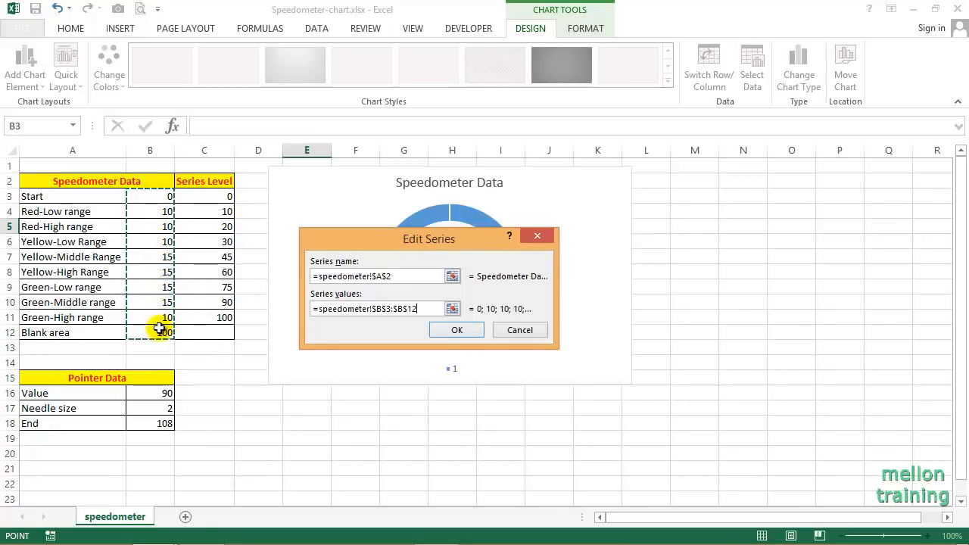
{"action": "left_click", "coordinate": [452, 330]}
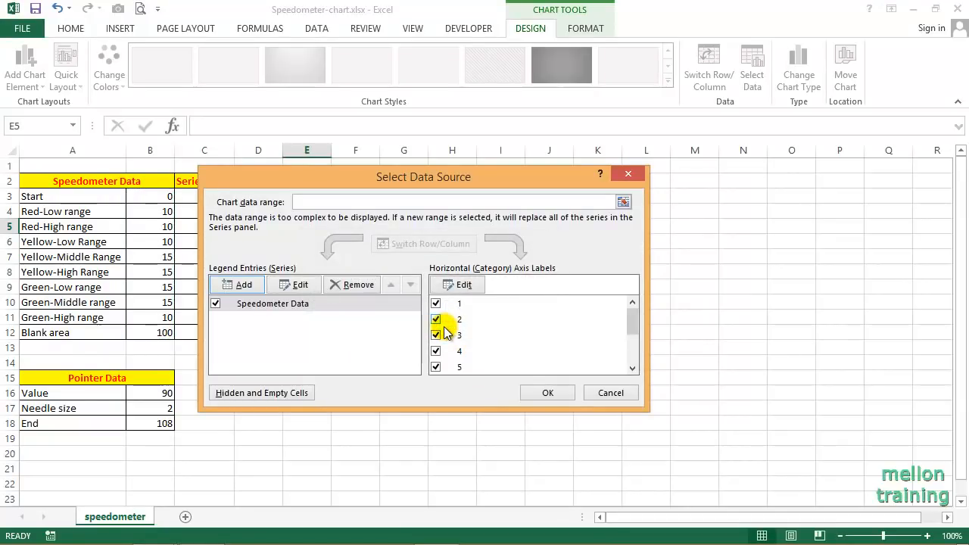
Step: Use the Series Level cells C3:C12 as the chart's category axis labels and apply the data source
{"action": "left_click", "coordinate": [458, 284]}
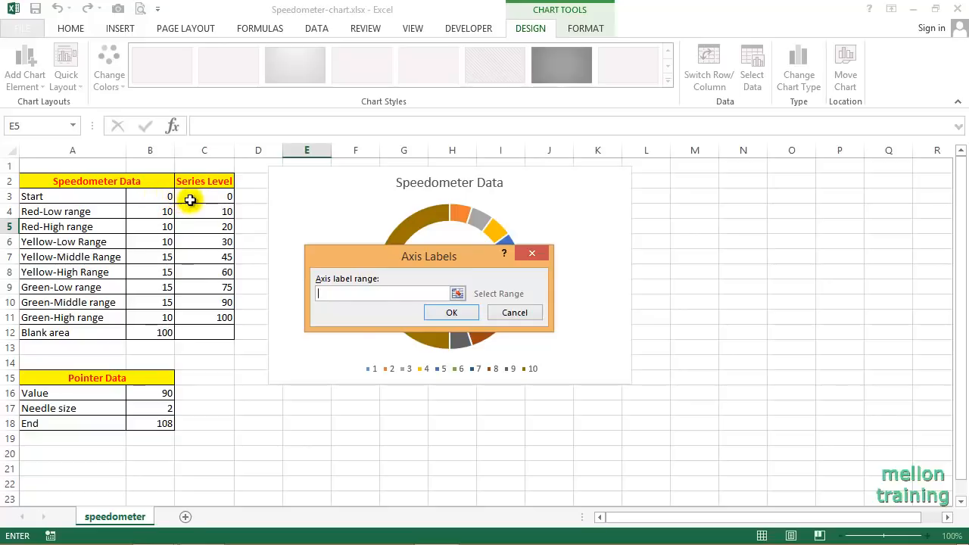
{"action": "left_click_drag", "start_coordinate": [205, 199], "coordinate": [213, 316]}
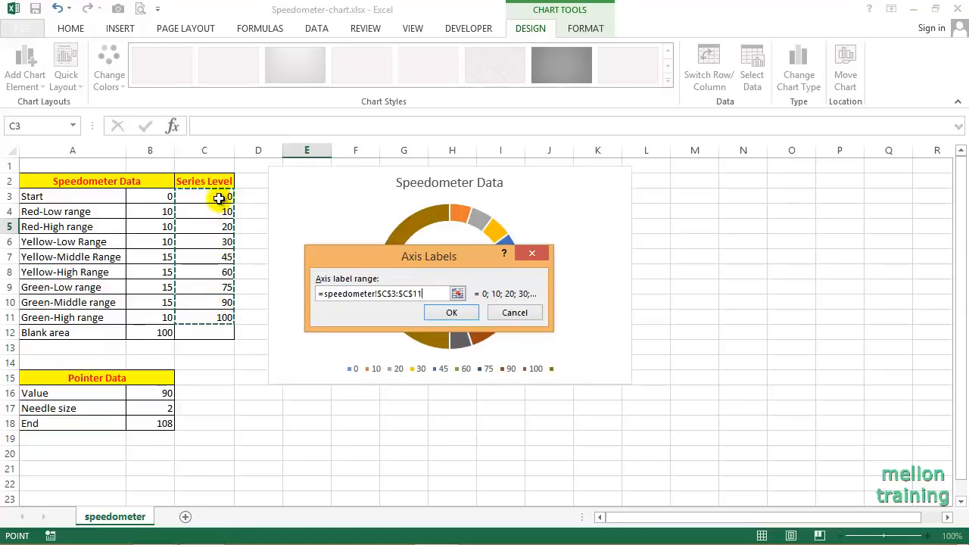
{"action": "left_click_drag", "start_coordinate": [218, 199], "coordinate": [218, 330]}
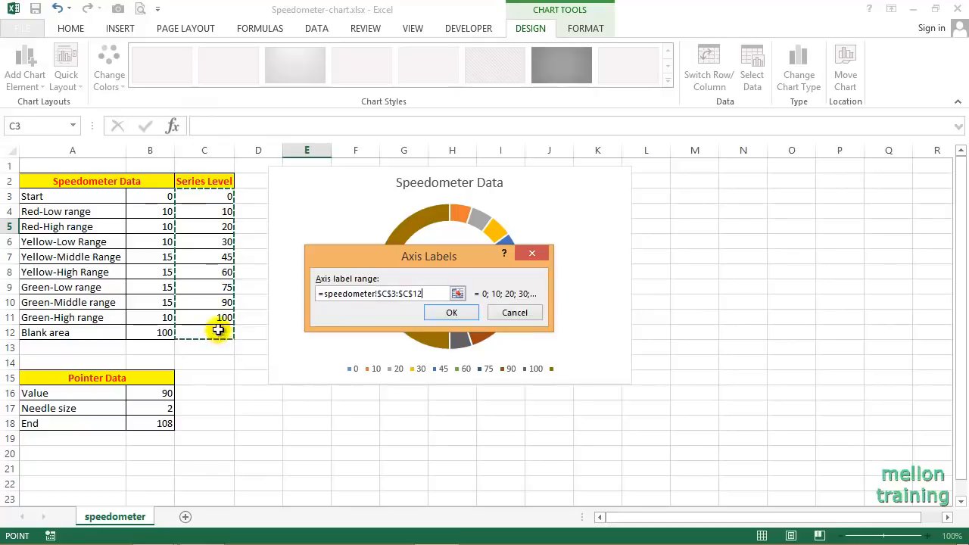
{"action": "left_click", "coordinate": [451, 314]}
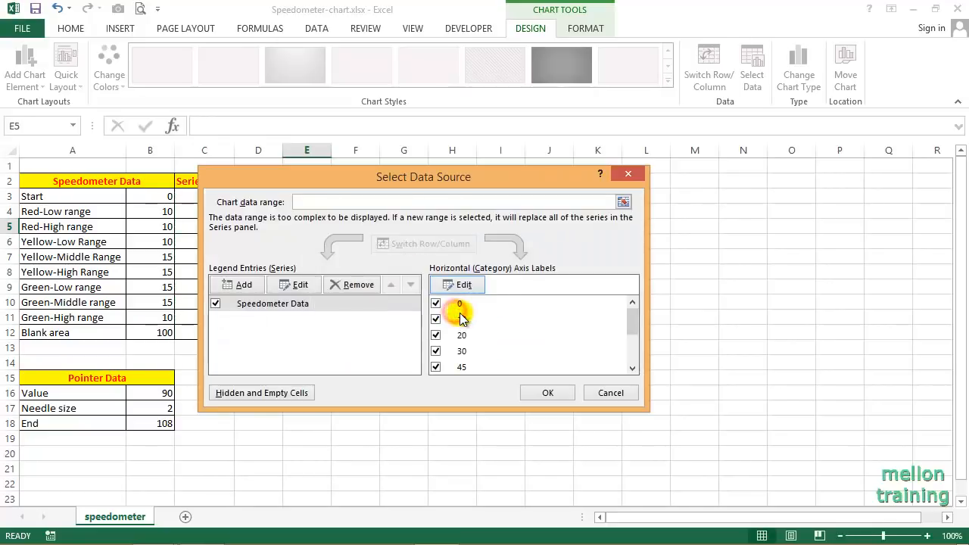
{"action": "left_click", "coordinate": [556, 393]}
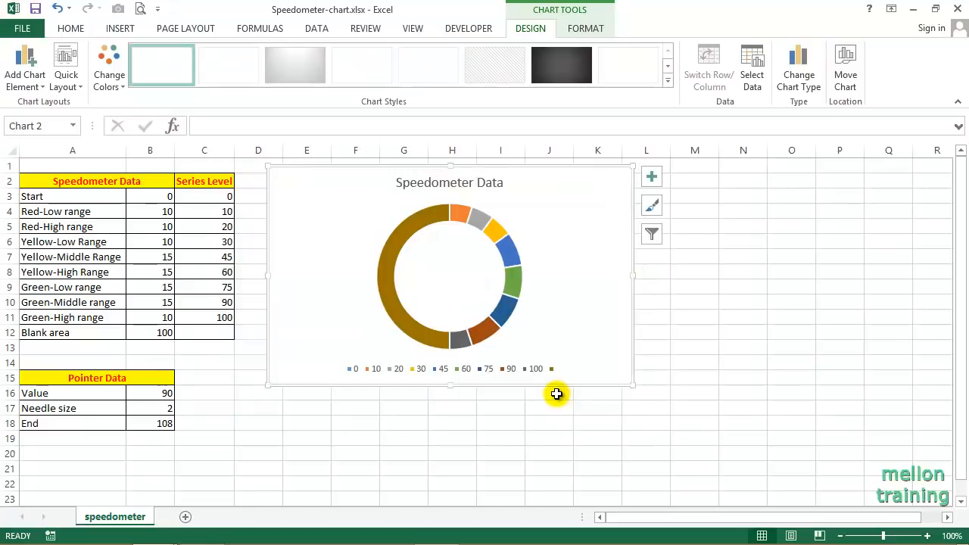
Step: Apply the fourth bevel preset of the first row to the Speedometer Data doughnut series
{"action": "left_click", "coordinate": [497, 236]}
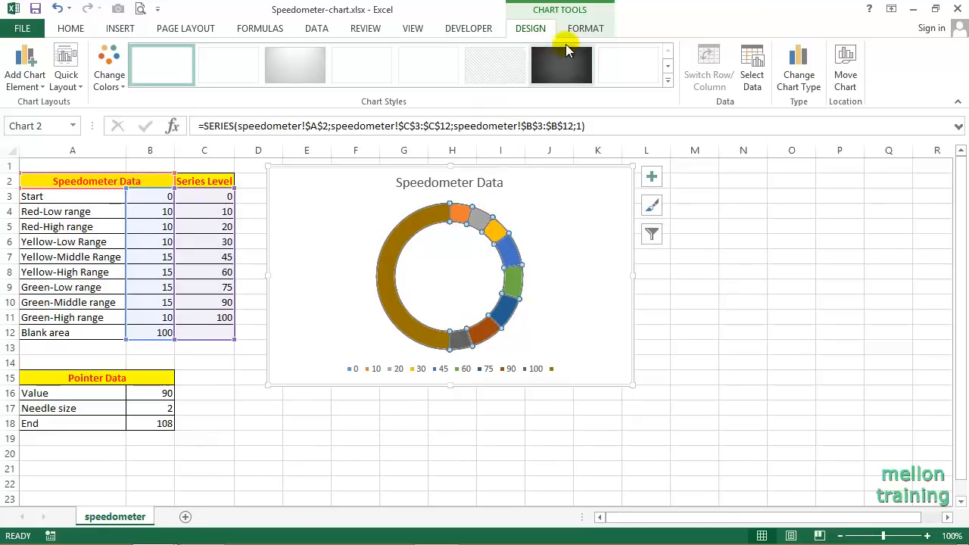
{"action": "left_click", "coordinate": [583, 30]}
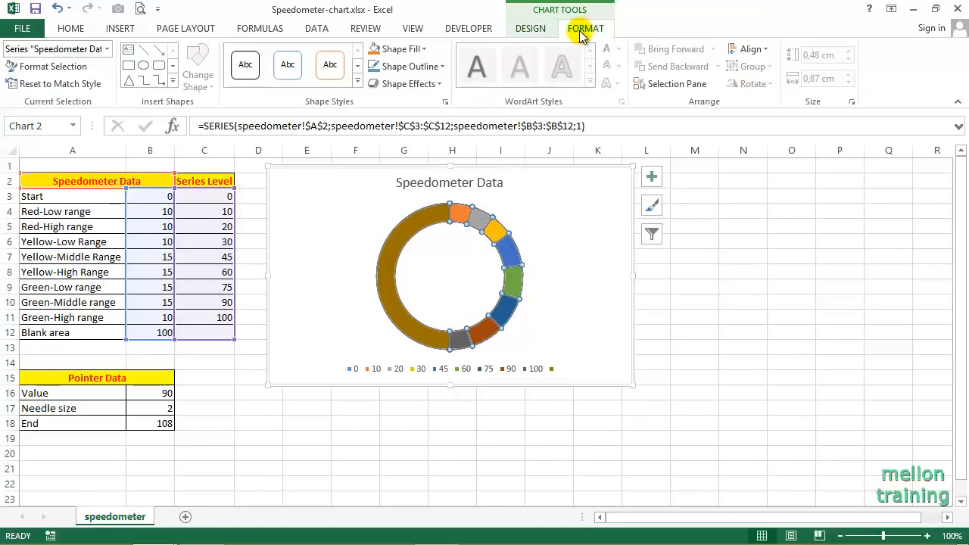
{"action": "left_click", "coordinate": [440, 84]}
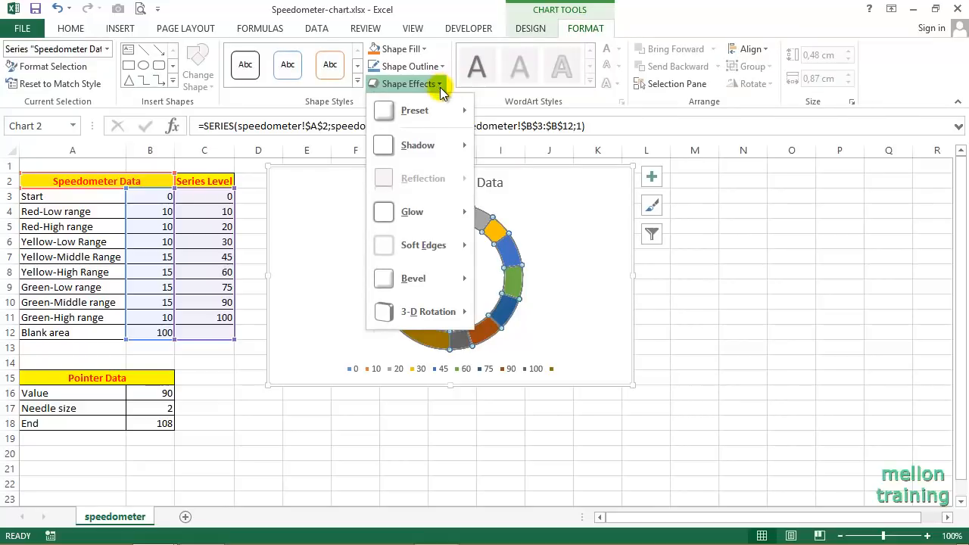
{"action": "left_click", "coordinate": [438, 277]}
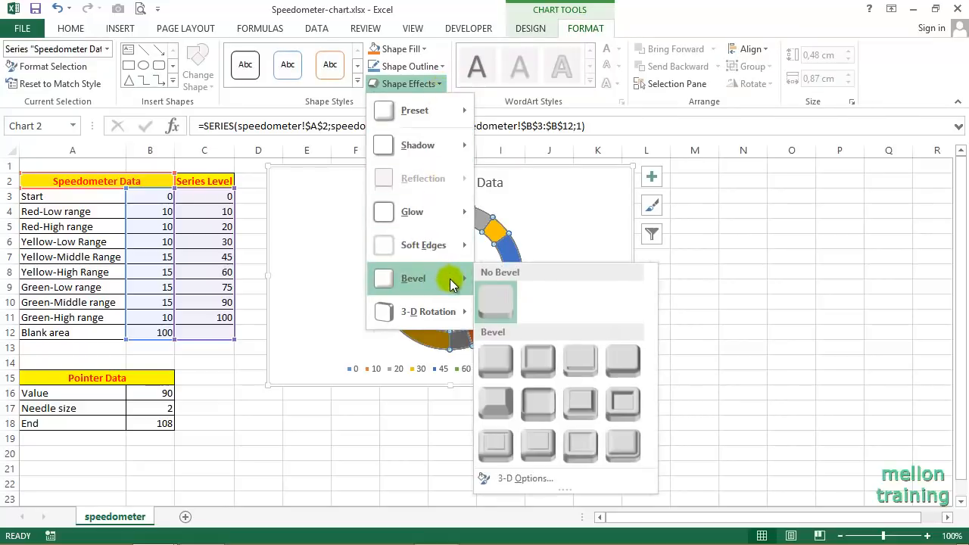
{"action": "left_click", "coordinate": [630, 367]}
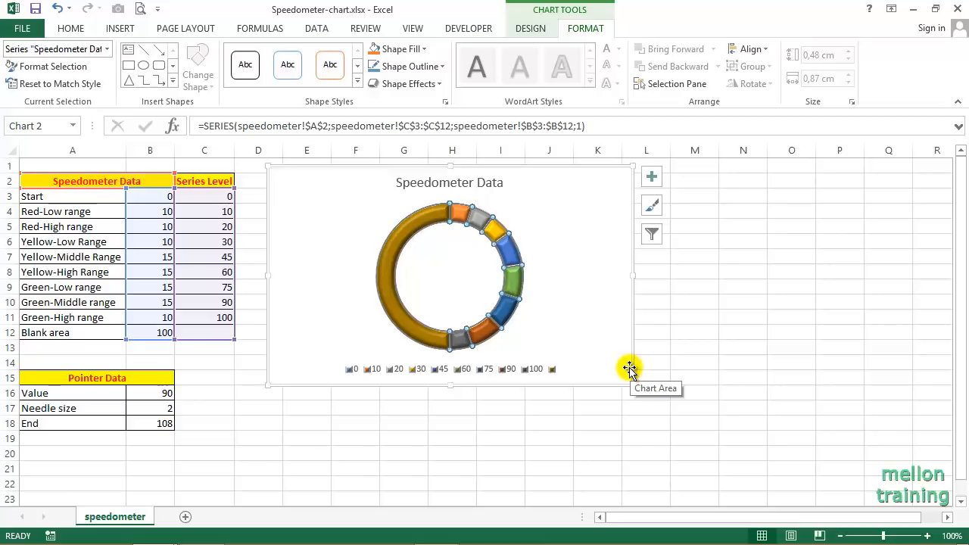
Step: Set the doughnut series' angle of first slice to 270°
{"action": "right_click", "coordinate": [494, 237]}
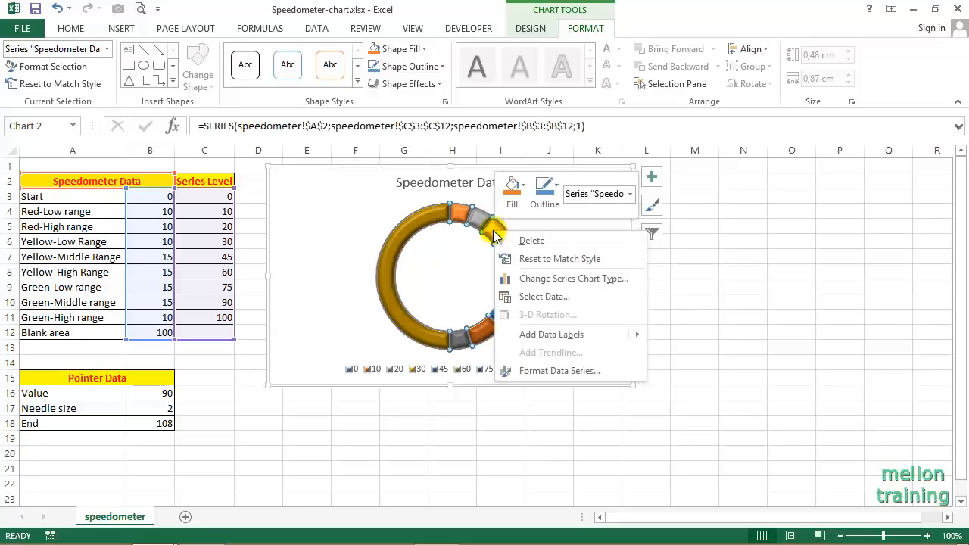
{"action": "left_click", "coordinate": [556, 371]}
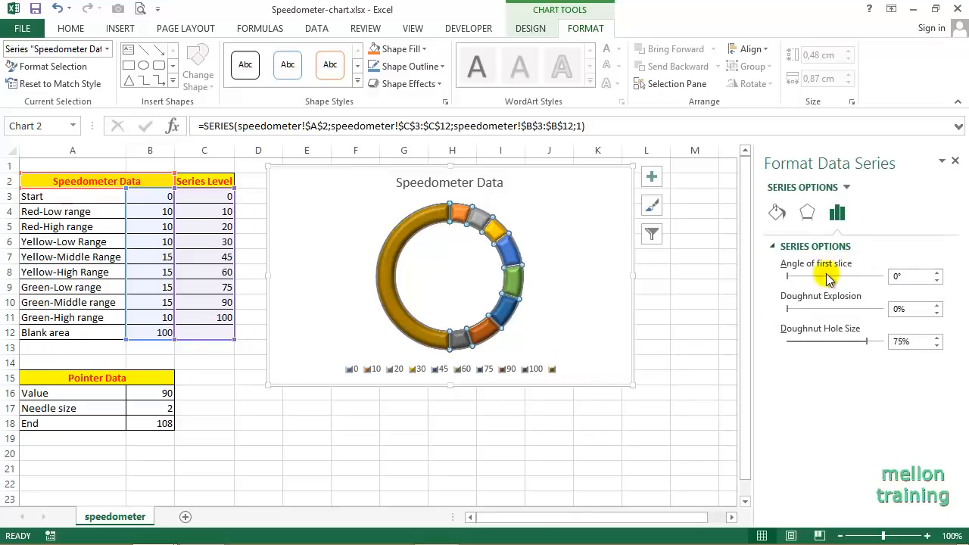
{"action": "left_click_drag", "start_coordinate": [788, 279], "coordinate": [862, 277]}
{"action": "left_click", "coordinate": [937, 280]}
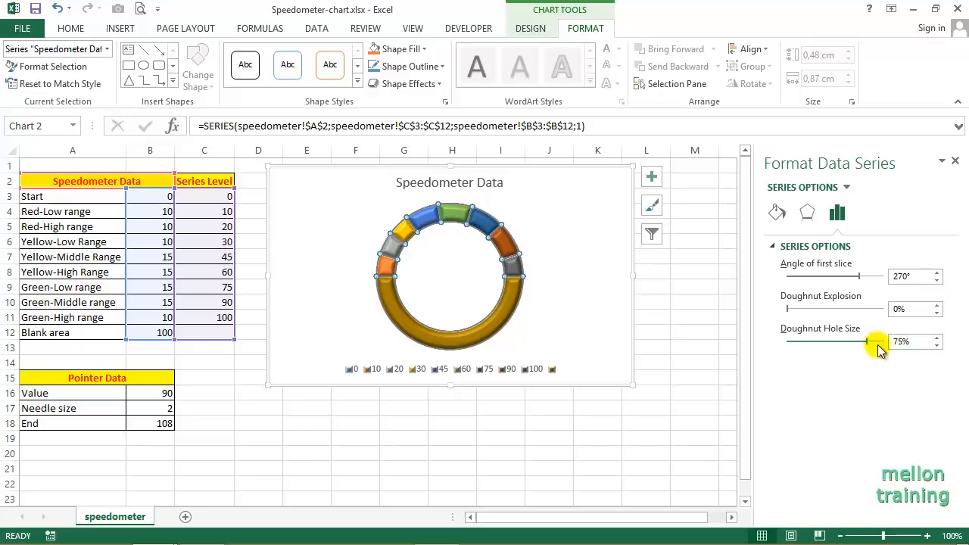
Step: Set the doughnut series' hole size to 40%
{"action": "left_click_drag", "start_coordinate": [868, 344], "coordinate": [835, 346]}
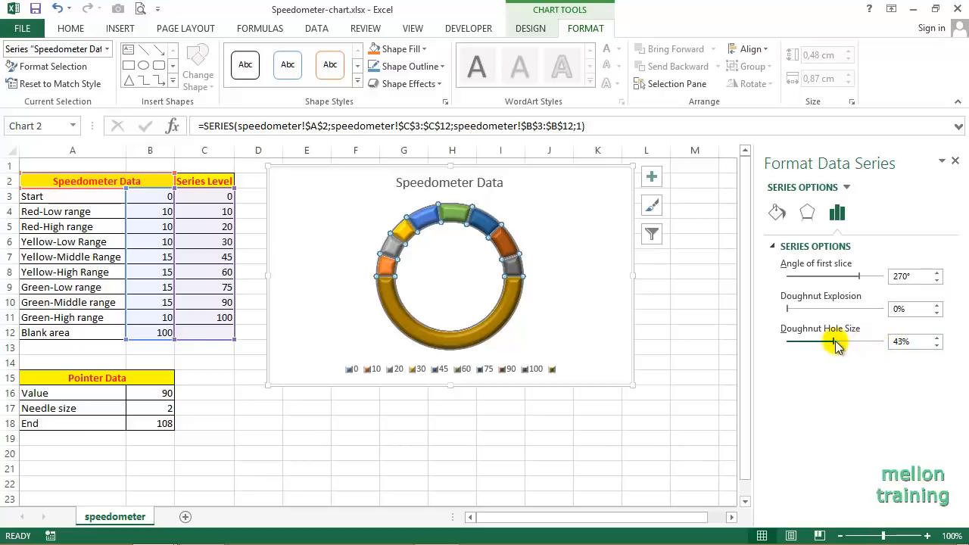
{"action": "left_click", "coordinate": [937, 345]}
{"action": "left_click", "coordinate": [937, 345]}
{"action": "left_click", "coordinate": [937, 345]}
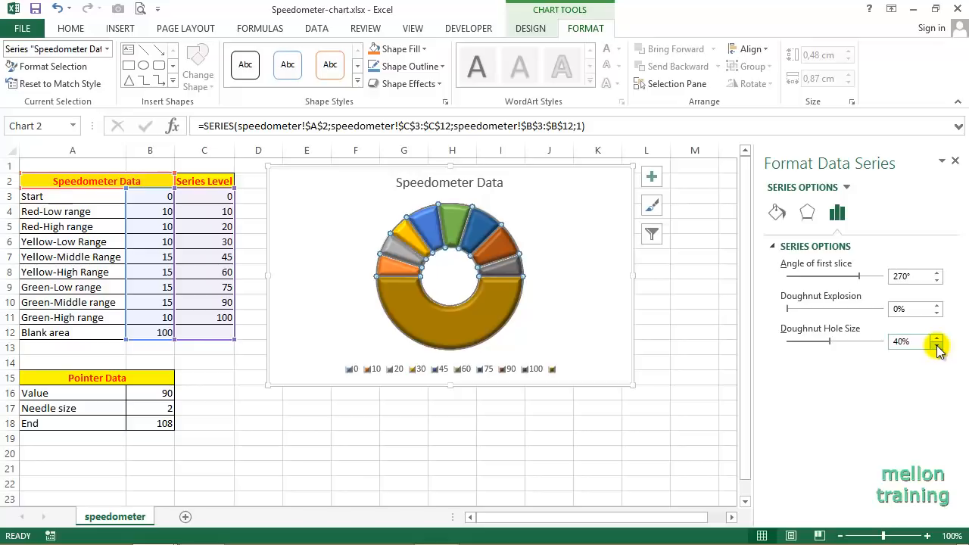
Step: Remove the fill from the large Blank area slice forming the lower half of the doughnut
{"action": "left_click", "coordinate": [426, 324]}
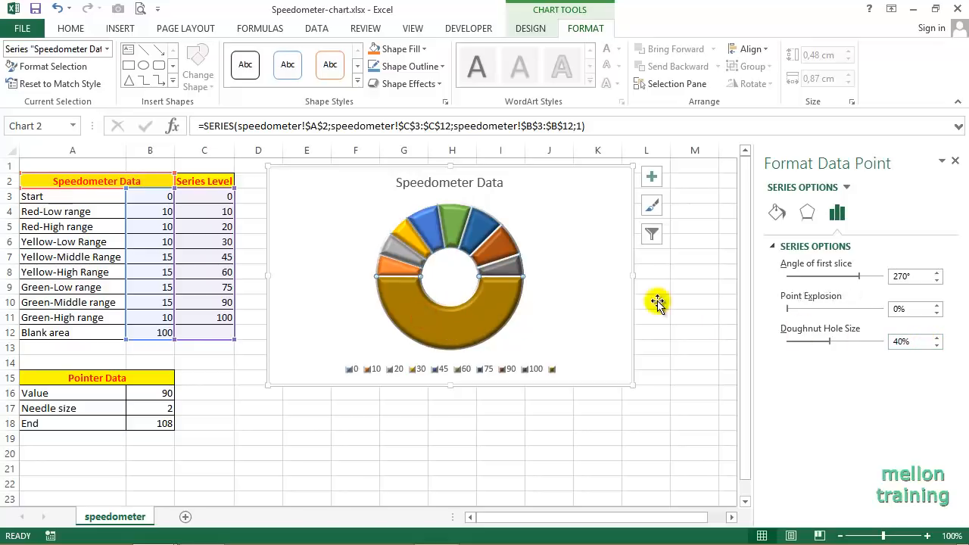
{"action": "left_click", "coordinate": [775, 215]}
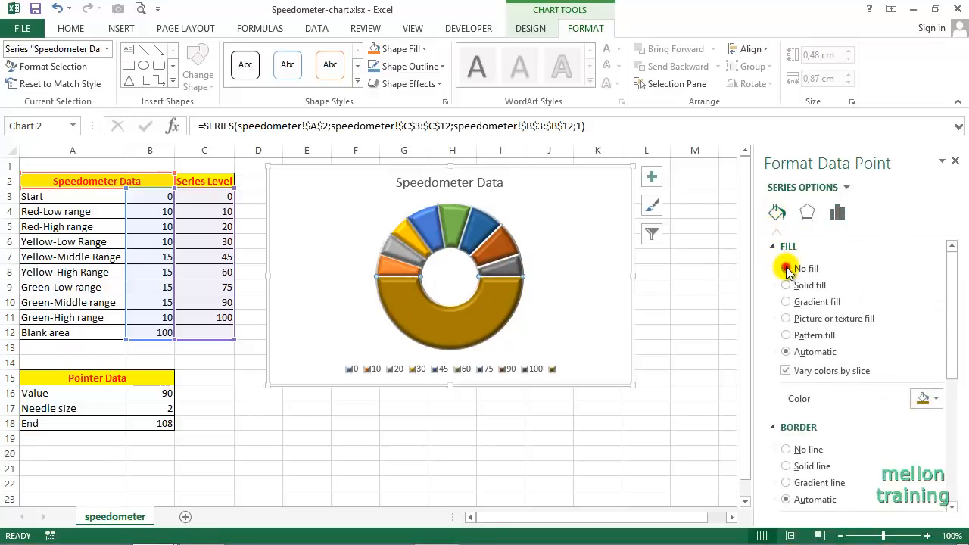
{"action": "left_click", "coordinate": [786, 269]}
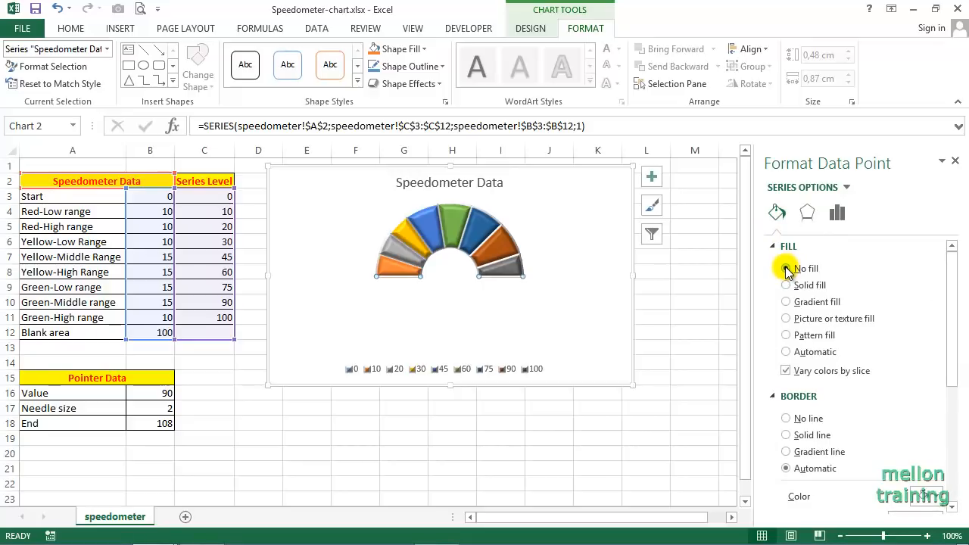
Step: Fill the Red-Low range slice with a custom dark red, RGB 150, 12, 12
{"action": "left_click", "coordinate": [393, 268]}
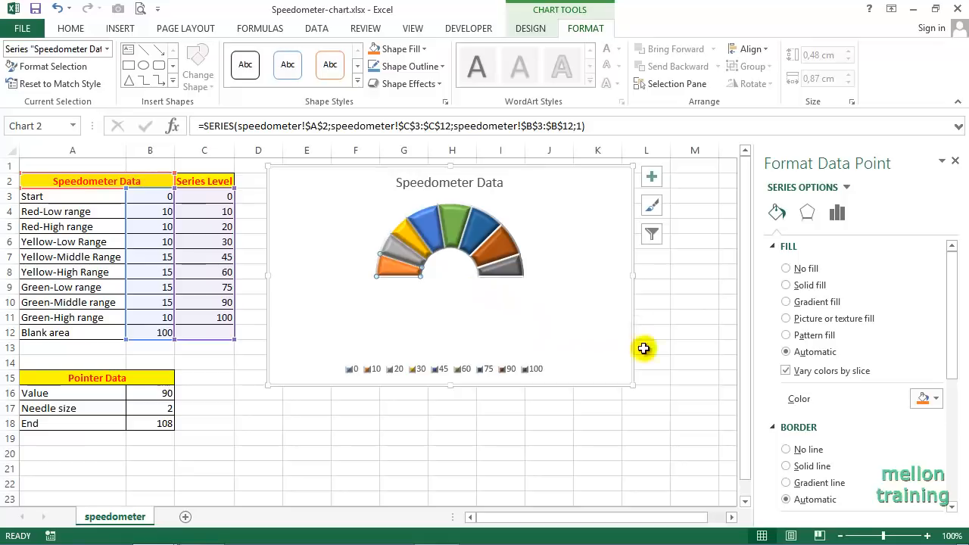
{"action": "left_click", "coordinate": [936, 399]}
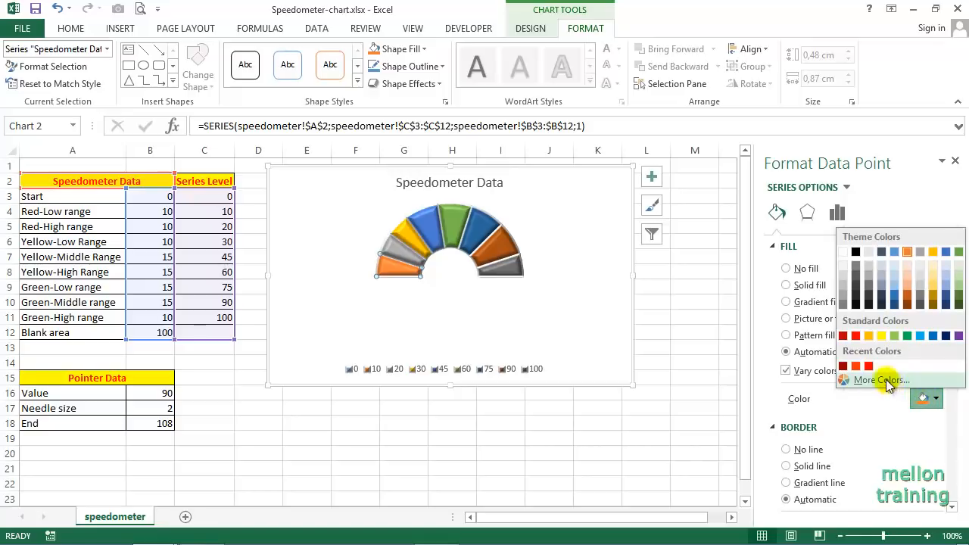
{"action": "left_click", "coordinate": [853, 379]}
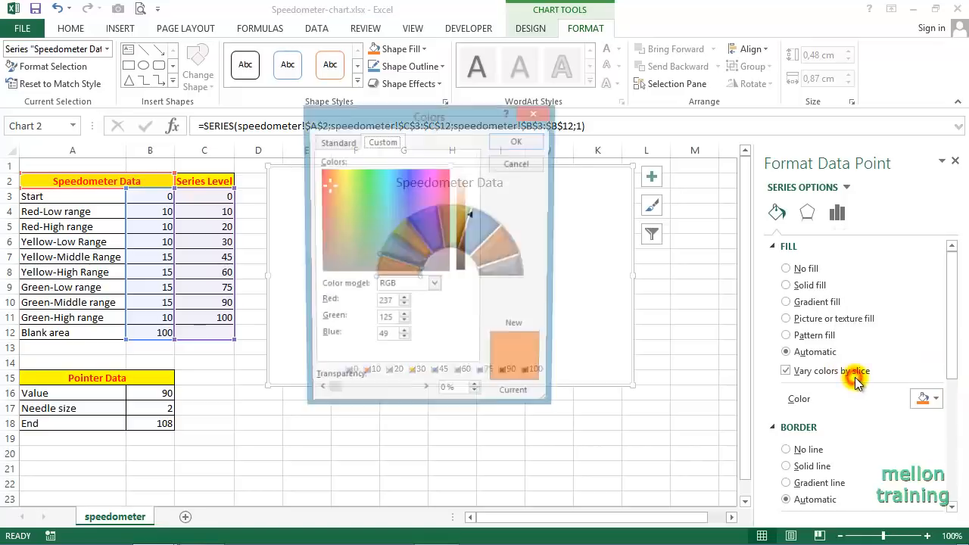
{"action": "mouse_move", "coordinate": [325, 185]}
{"action": "left_mouse_down"}
{"action": "mouse_move", "coordinate": [321, 210]}
{"action": "mouse_move", "coordinate": [317, 184]}
{"action": "left_mouse_up"}
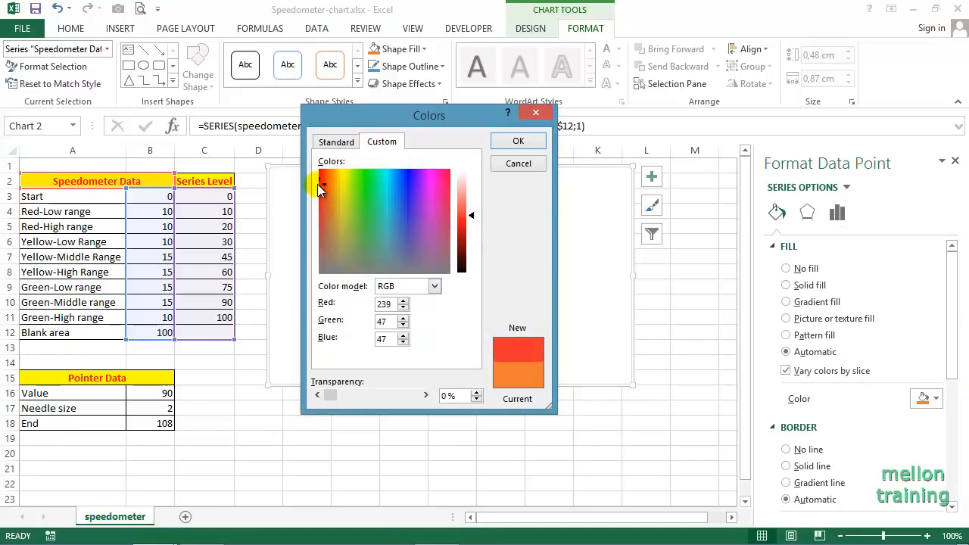
{"action": "left_click", "coordinate": [466, 242]}
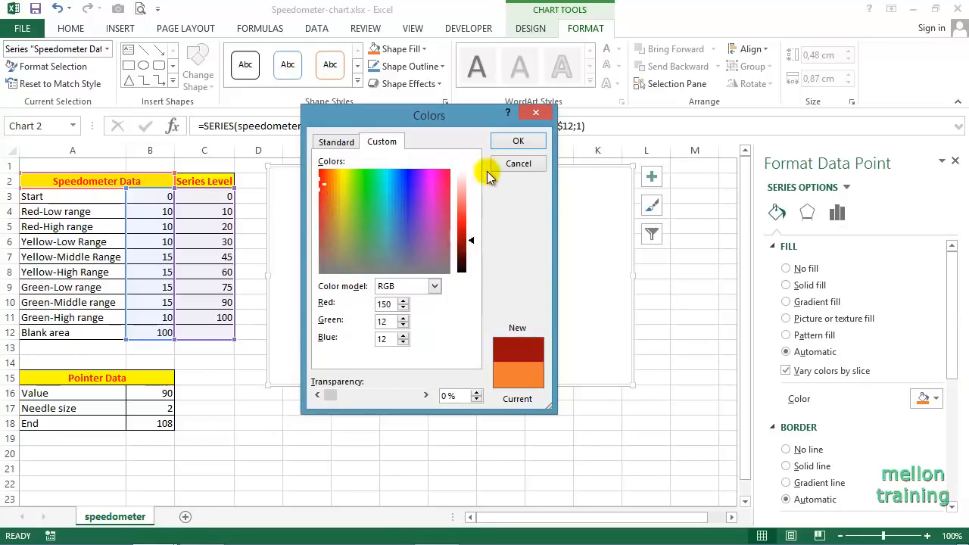
{"action": "left_click", "coordinate": [515, 142]}
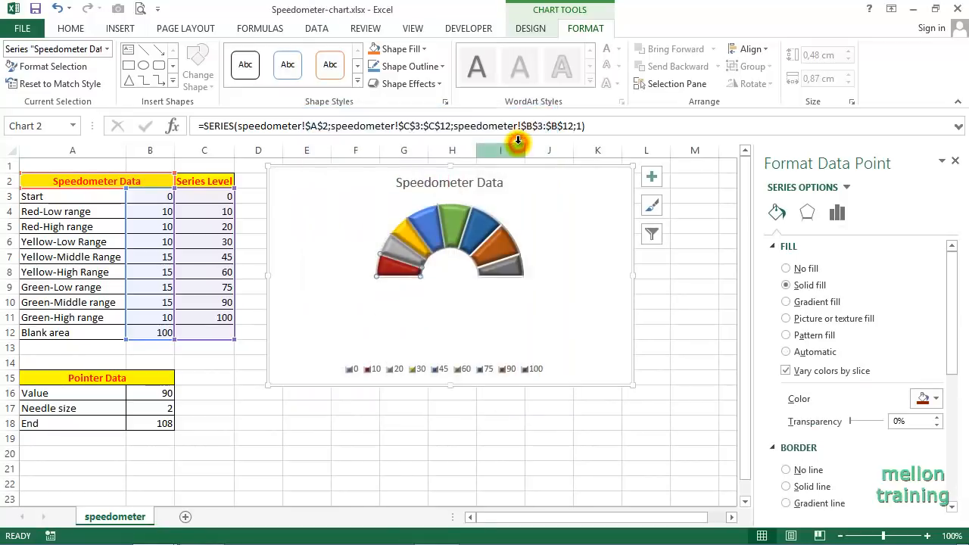
Step: Fill the Red-High range slice with standard red and the Yellow-Low range slice with standard orange
{"action": "left_click", "coordinate": [404, 250]}
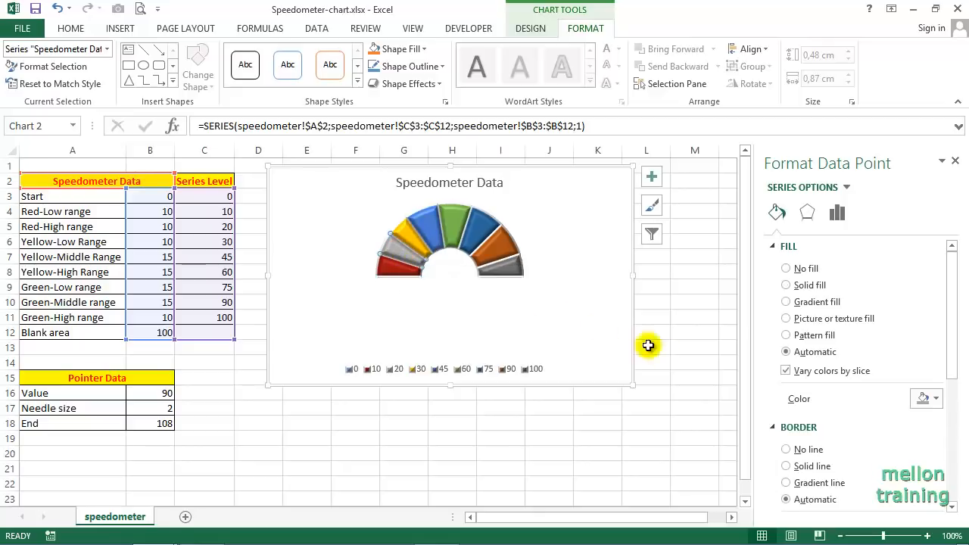
{"action": "left_click", "coordinate": [935, 399]}
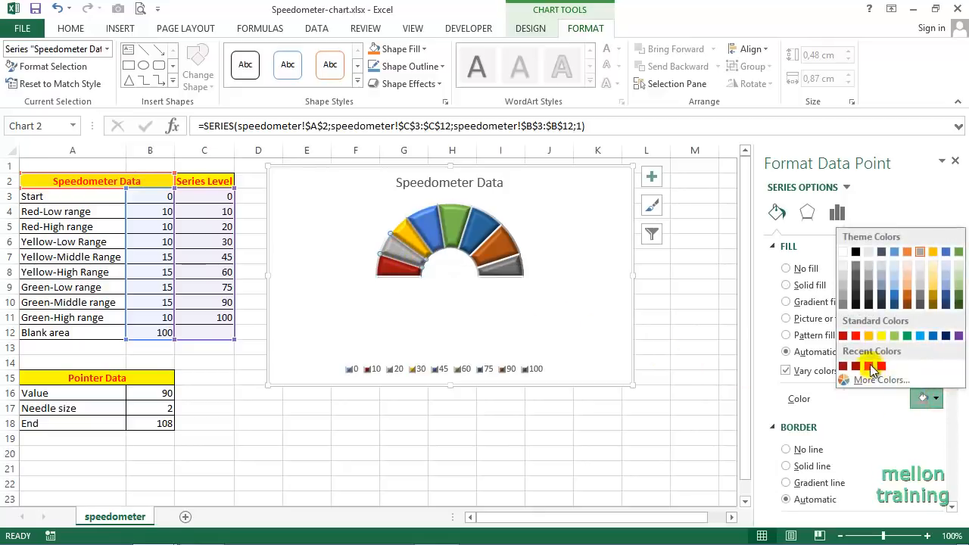
{"action": "left_click", "coordinate": [855, 335]}
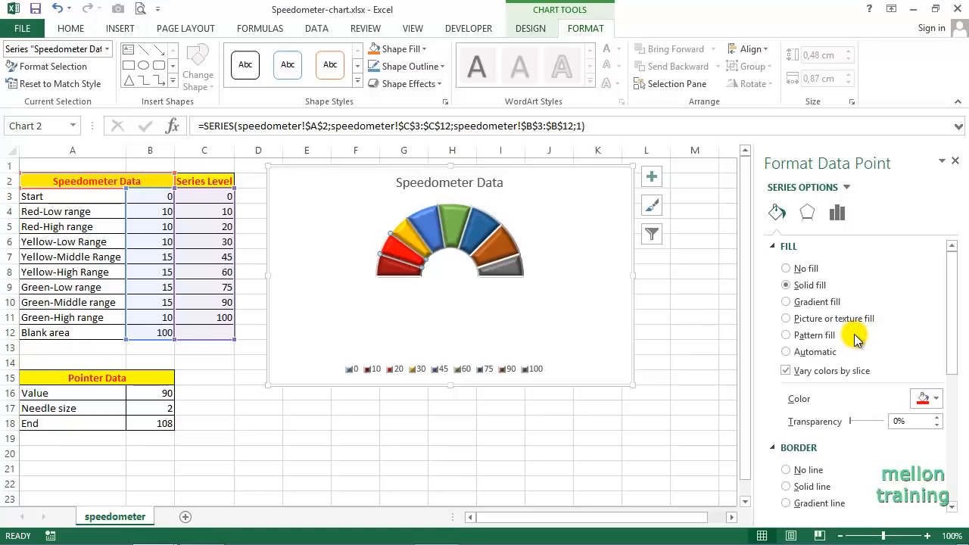
{"action": "left_click", "coordinate": [412, 236]}
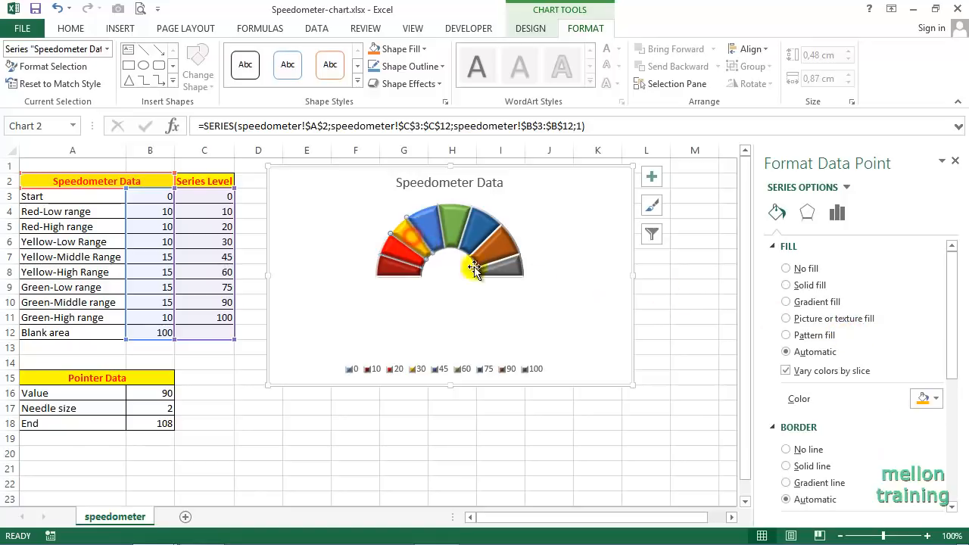
{"action": "left_click", "coordinate": [932, 398]}
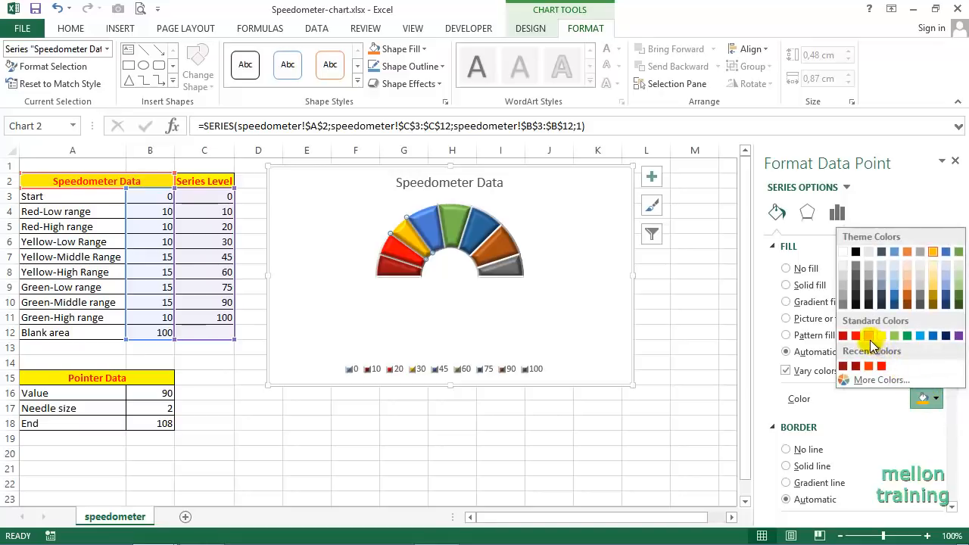
{"action": "left_click", "coordinate": [870, 339]}
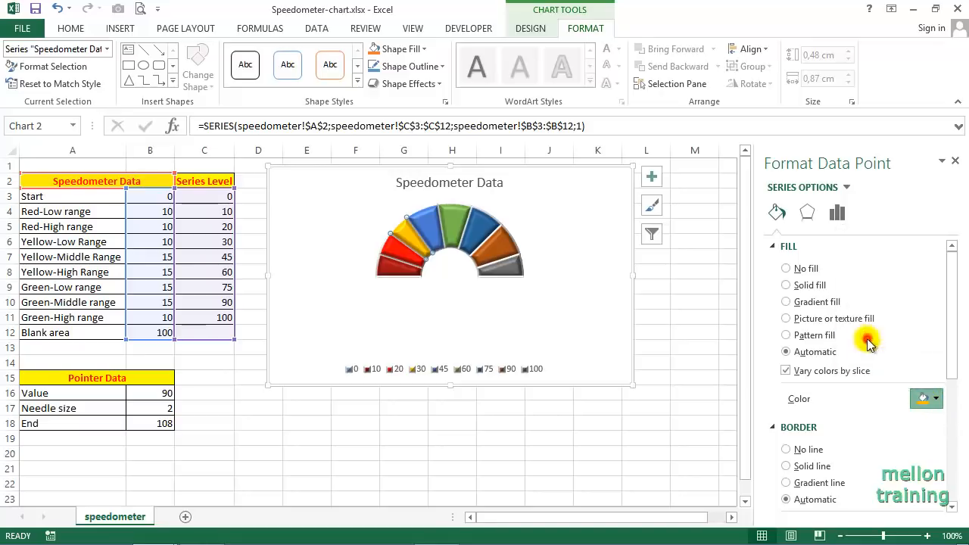
Step: Fill the Yellow-Middle range slice with standard yellow
{"action": "left_click", "coordinate": [430, 230]}
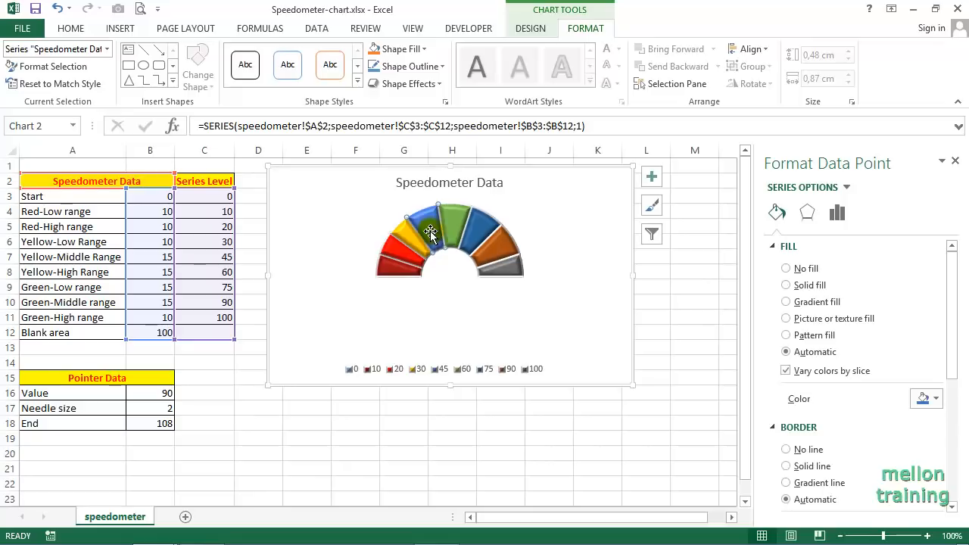
{"action": "left_click", "coordinate": [936, 398]}
{"action": "left_click", "coordinate": [880, 337]}
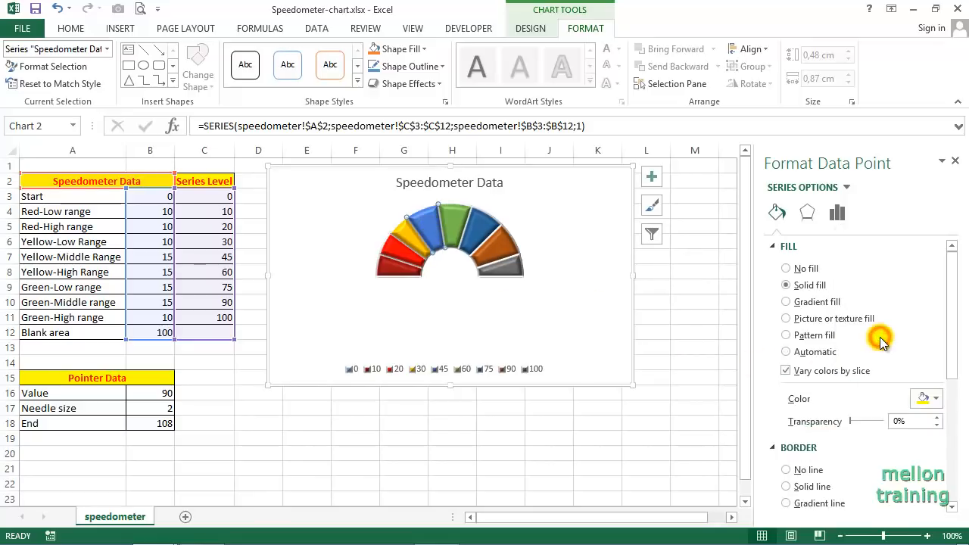
Step: Fill the Yellow-High range slice with a custom light yellow, RGB 250, 241, 126
{"action": "left_click", "coordinate": [452, 225]}
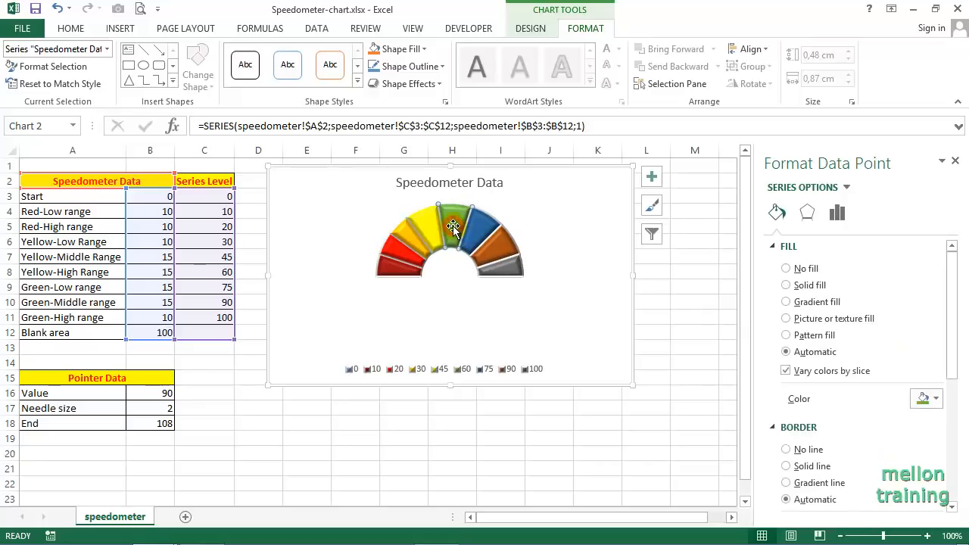
{"action": "left_click", "coordinate": [936, 399]}
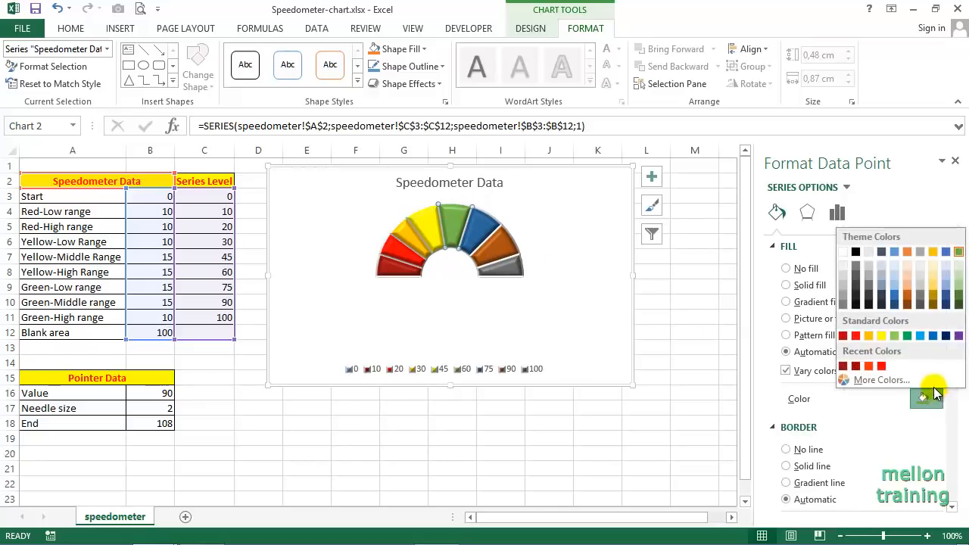
{"action": "left_click", "coordinate": [870, 380]}
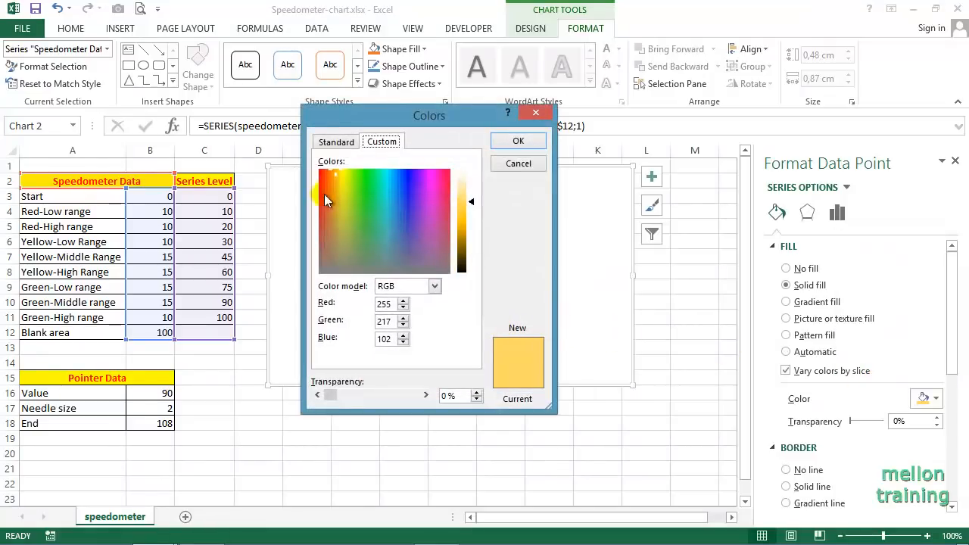
{"action": "mouse_move", "coordinate": [343, 175]}
{"action": "left_mouse_down"}
{"action": "mouse_move", "coordinate": [345, 199]}
{"action": "mouse_move", "coordinate": [338, 177]}
{"action": "left_mouse_up"}
{"action": "left_click", "coordinate": [462, 211]}
{"action": "left_click", "coordinate": [461, 198]}
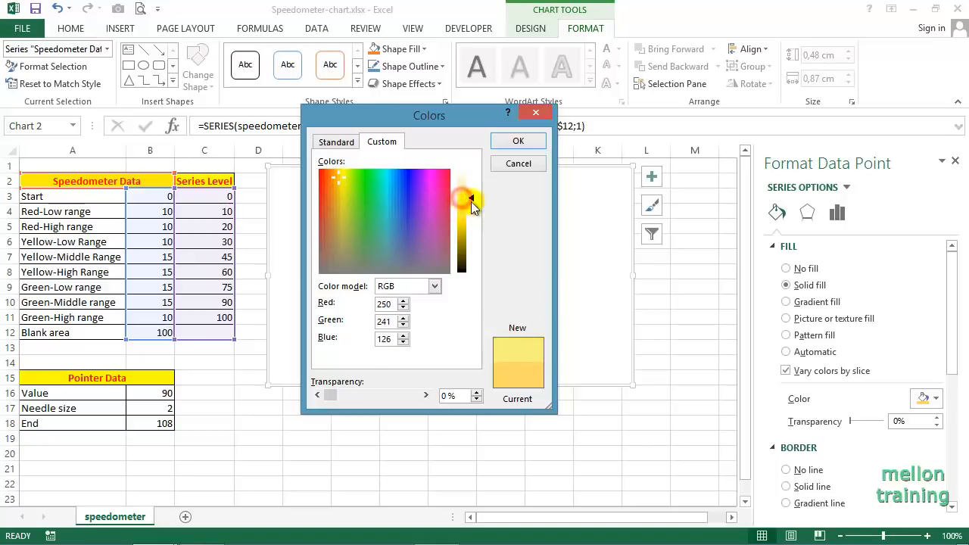
{"action": "left_click", "coordinate": [517, 142]}
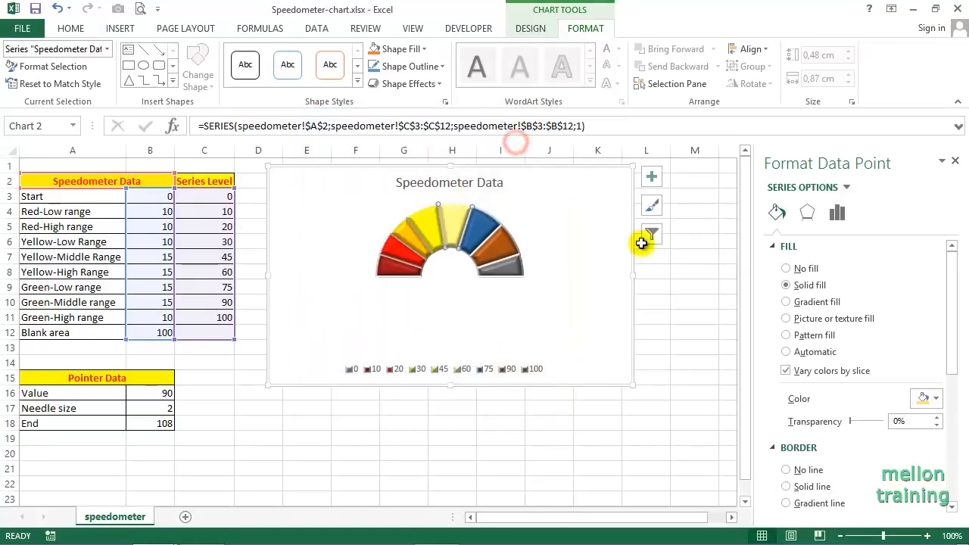
Step: Fill the Green-Low range slice with a pale tint of the theme green
{"action": "left_click", "coordinate": [477, 229]}
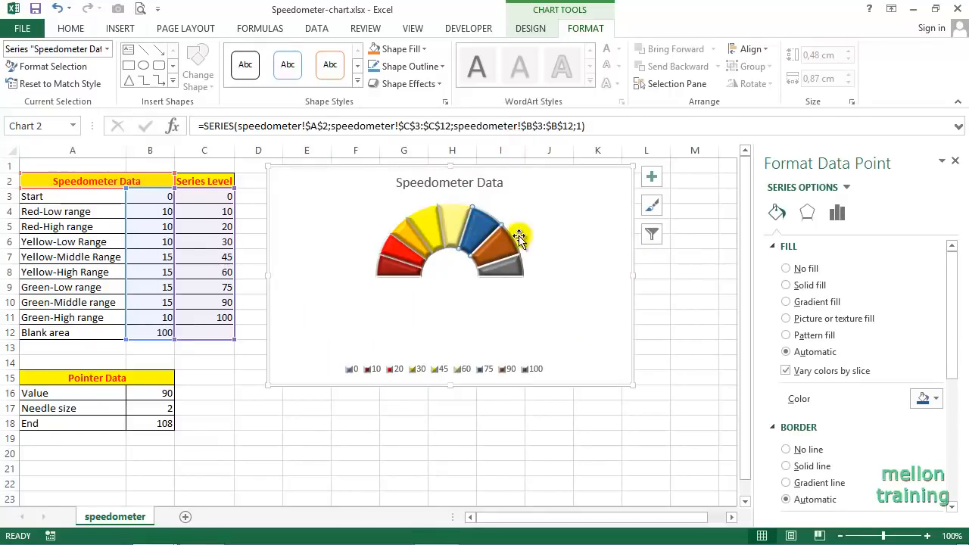
{"action": "left_click", "coordinate": [936, 400]}
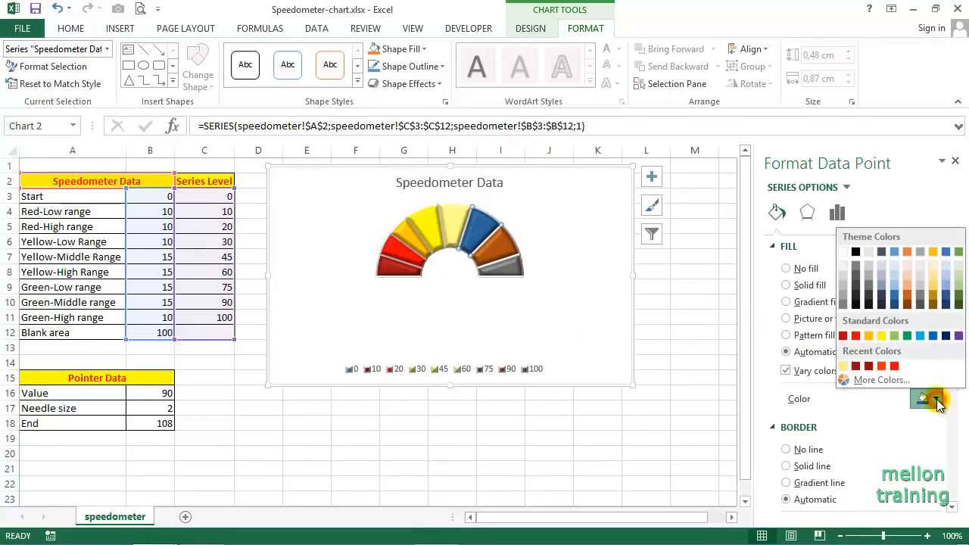
{"action": "left_click", "coordinate": [958, 282]}
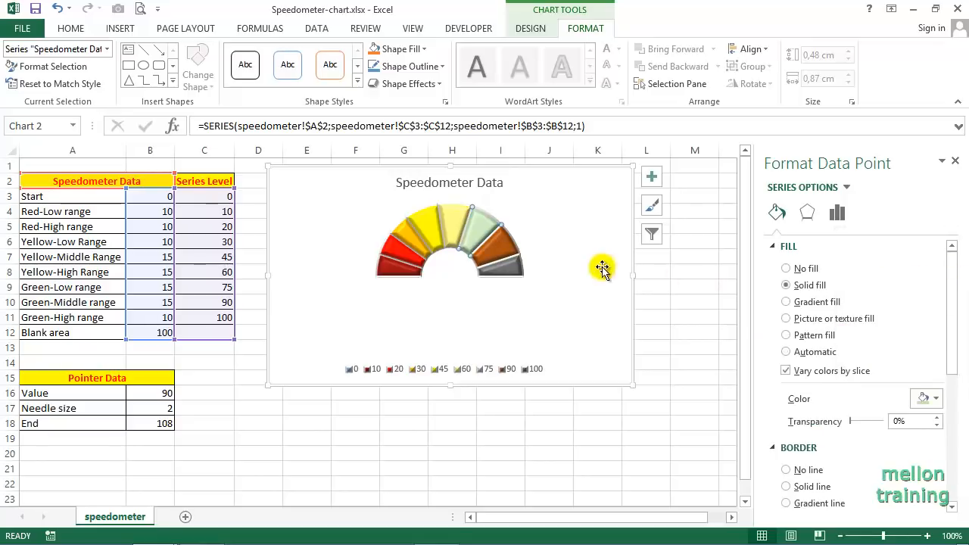
Step: Fill the Green-Middle range slice with standard light green and the Green-High range slice with standard green
{"action": "left_click", "coordinate": [506, 246]}
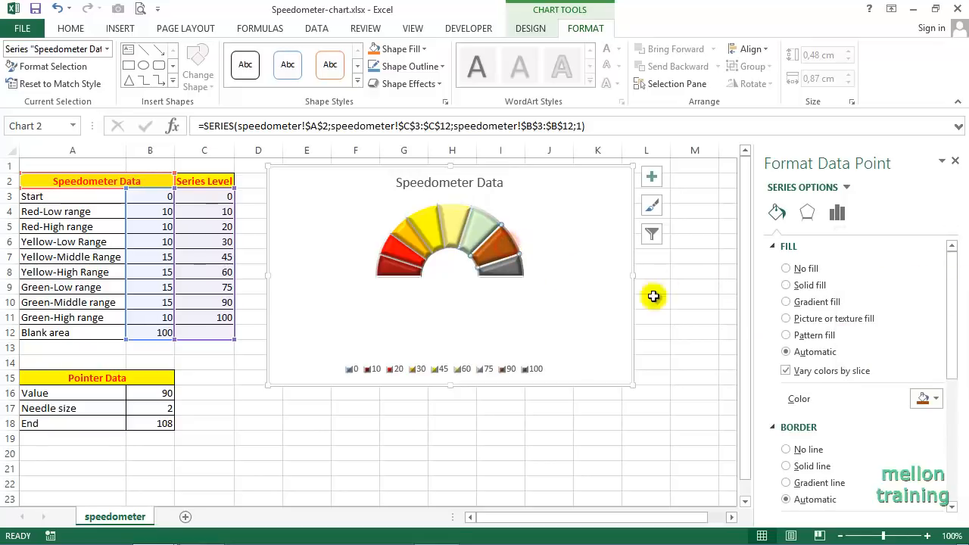
{"action": "left_click", "coordinate": [936, 399]}
{"action": "left_click", "coordinate": [894, 335]}
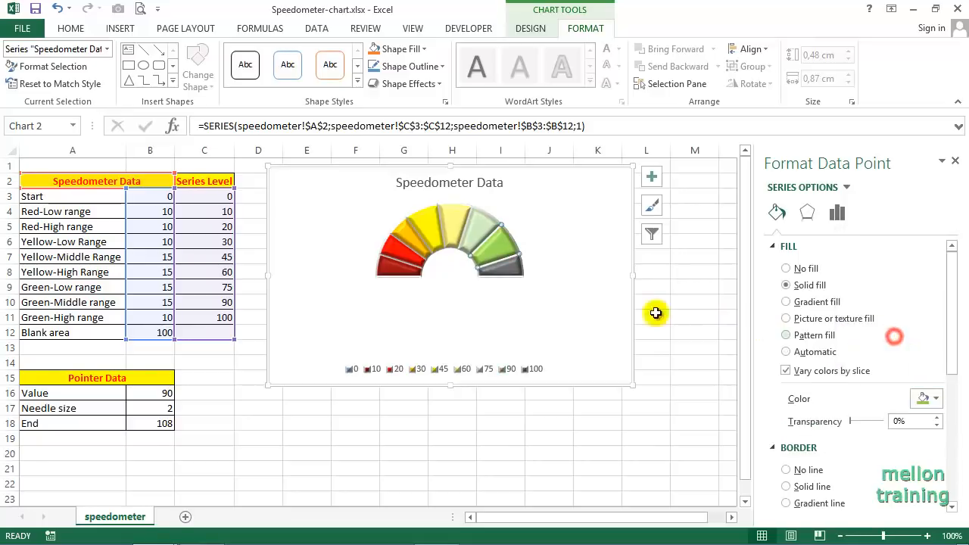
{"action": "left_click", "coordinate": [516, 274]}
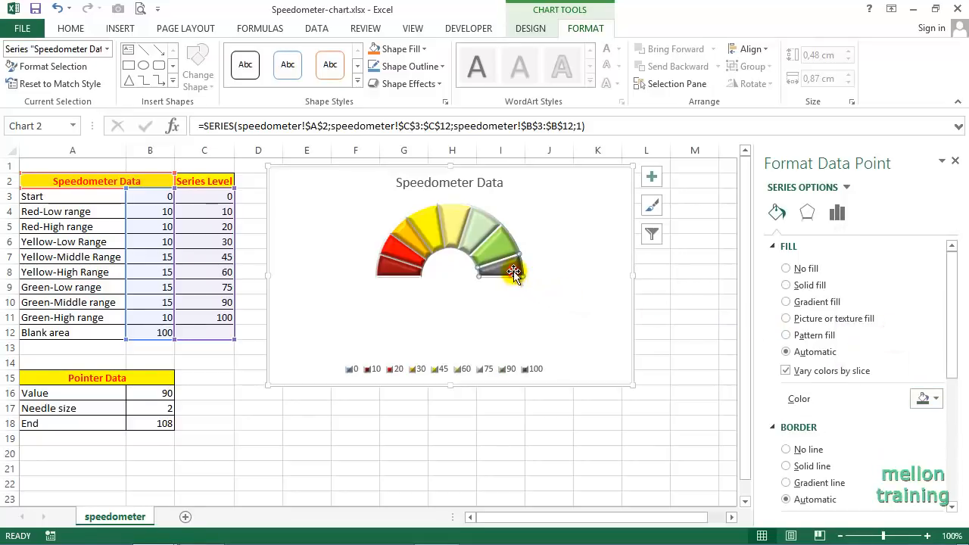
{"action": "left_click", "coordinate": [938, 399]}
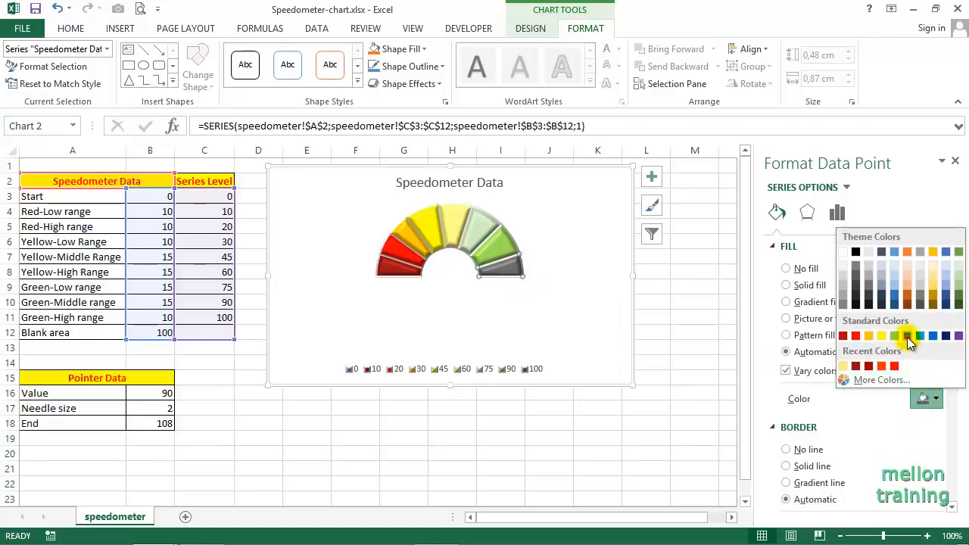
{"action": "left_click", "coordinate": [907, 337]}
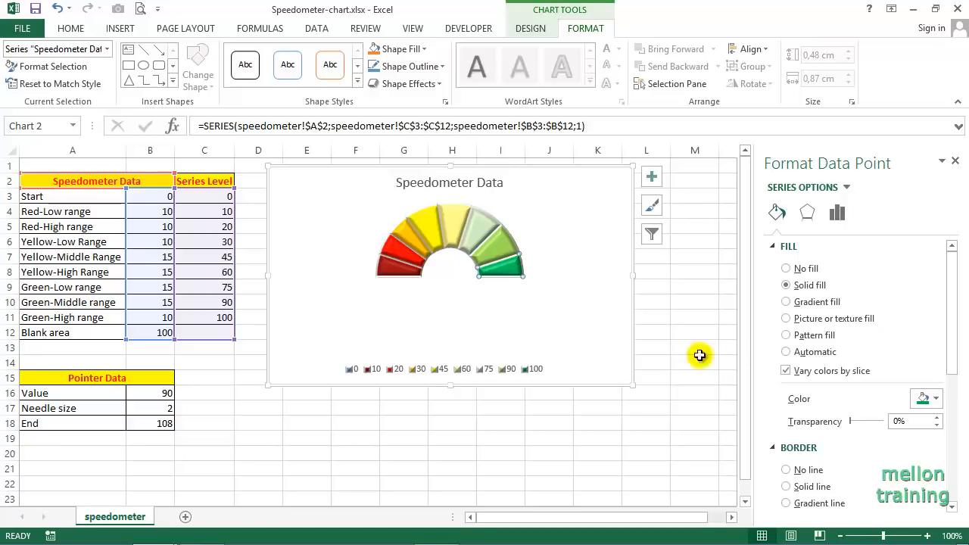
Step: Delete the chart's legend and stretch the chart area downward to a height of about 9.74 cm
{"action": "left_click", "coordinate": [436, 369]}
{"action": "key", "text": "Delete"}
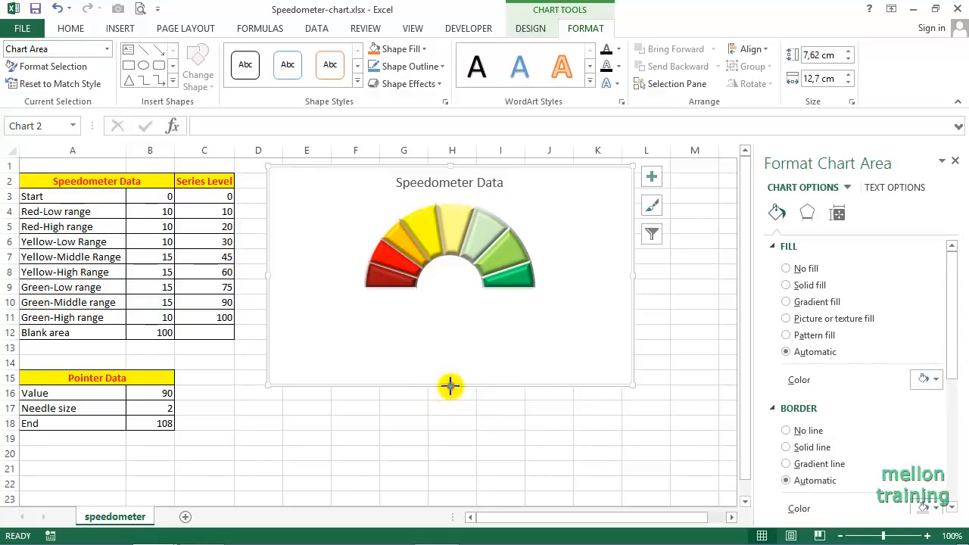
{"action": "left_click_drag", "start_coordinate": [451, 386], "coordinate": [450, 445]}
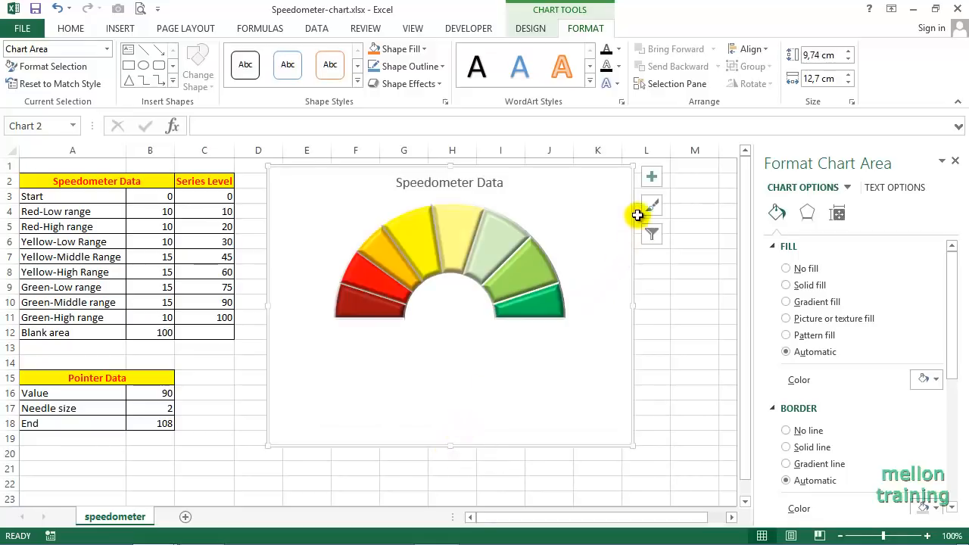
Step: Add data labels to the dial showing the category name instead of the value, with leader lines turned off
{"action": "left_click", "coordinate": [654, 181]}
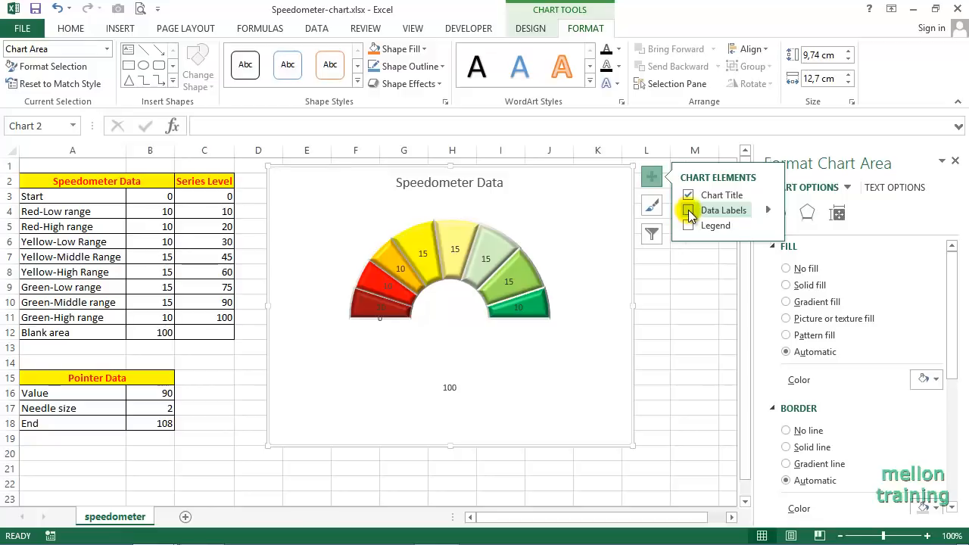
{"action": "left_click", "coordinate": [689, 212]}
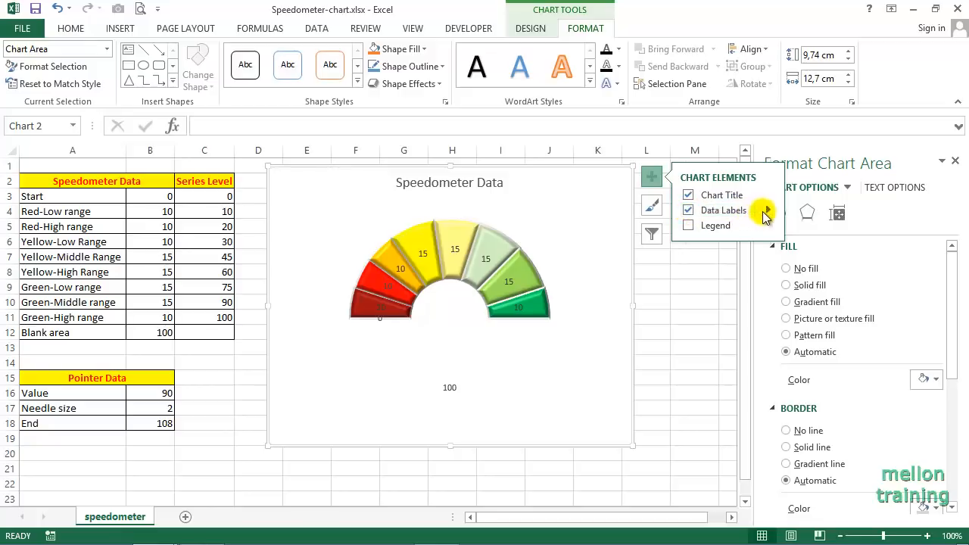
{"action": "left_click", "coordinate": [769, 212]}
{"action": "left_click", "coordinate": [822, 230]}
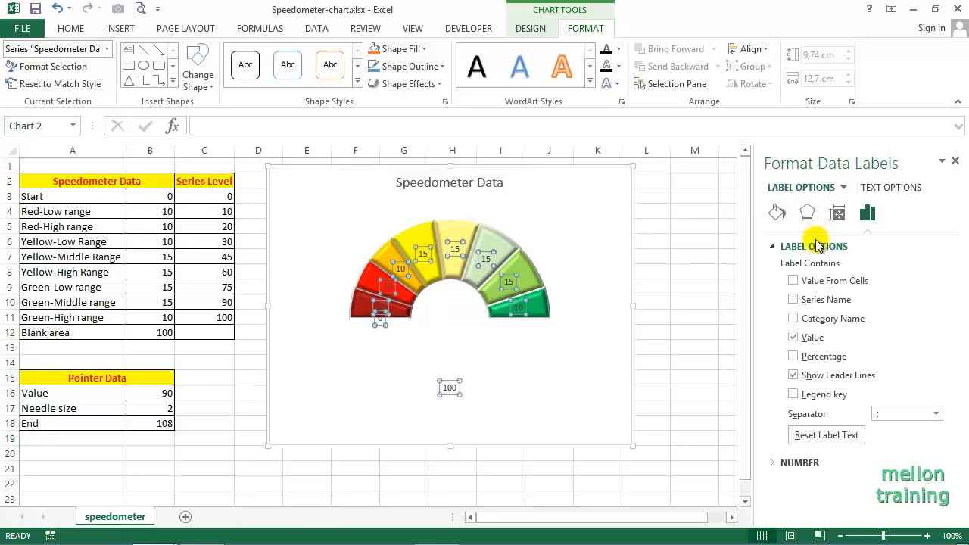
{"action": "left_click", "coordinate": [794, 319]}
{"action": "left_click", "coordinate": [794, 337]}
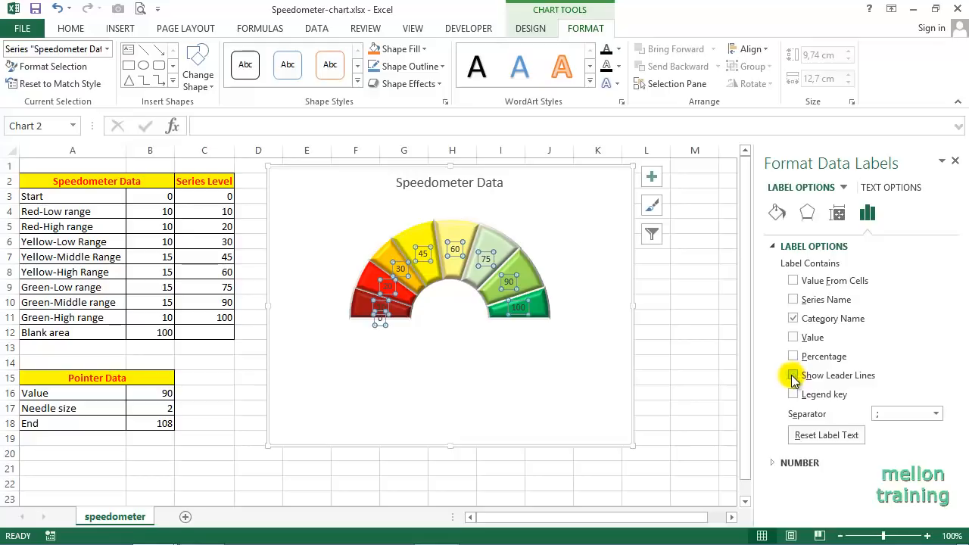
{"action": "left_click", "coordinate": [954, 162]}
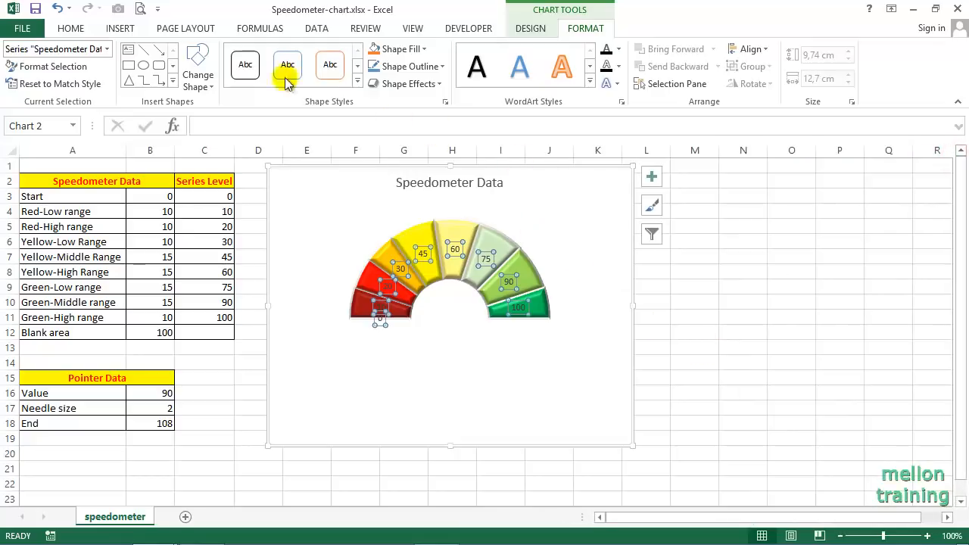
Step: Set the dial's data labels to font size 12 and make them bold
{"action": "left_click", "coordinate": [70, 30]}
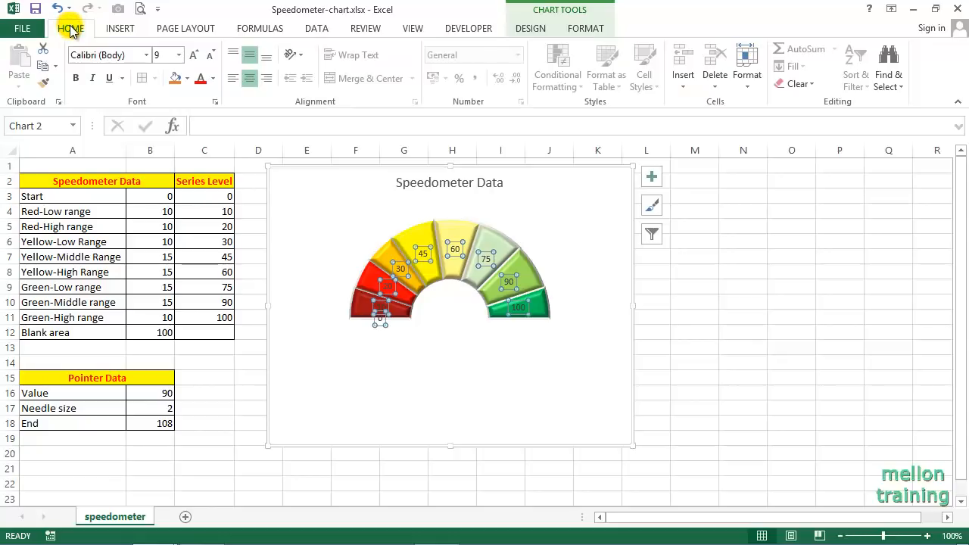
{"action": "left_click", "coordinate": [179, 54]}
{"action": "left_click", "coordinate": [170, 144]}
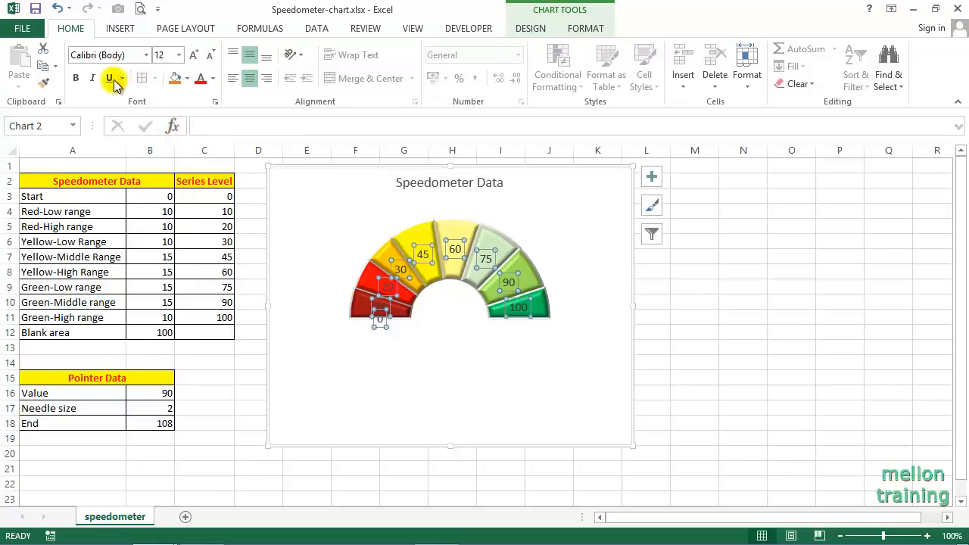
{"action": "left_click", "coordinate": [76, 78]}
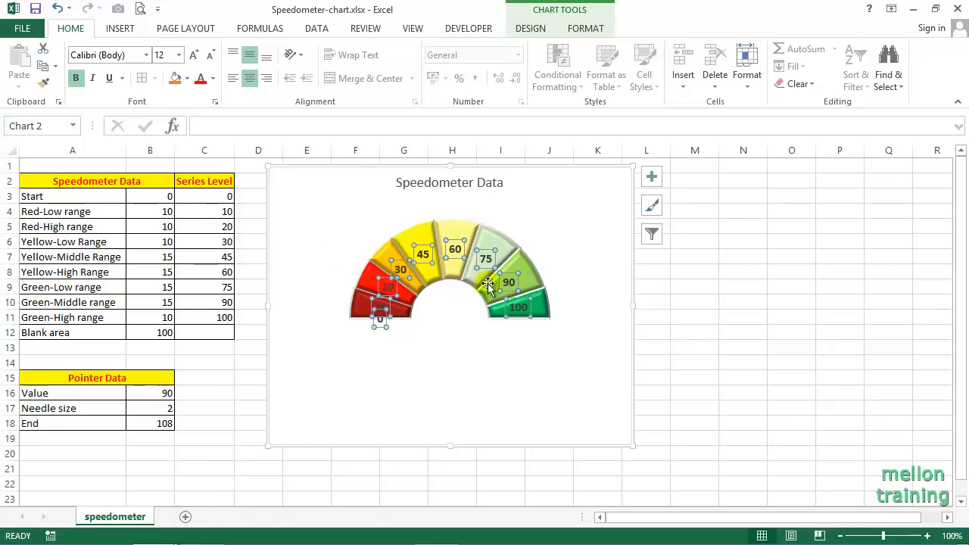
{"action": "left_click", "coordinate": [554, 246]}
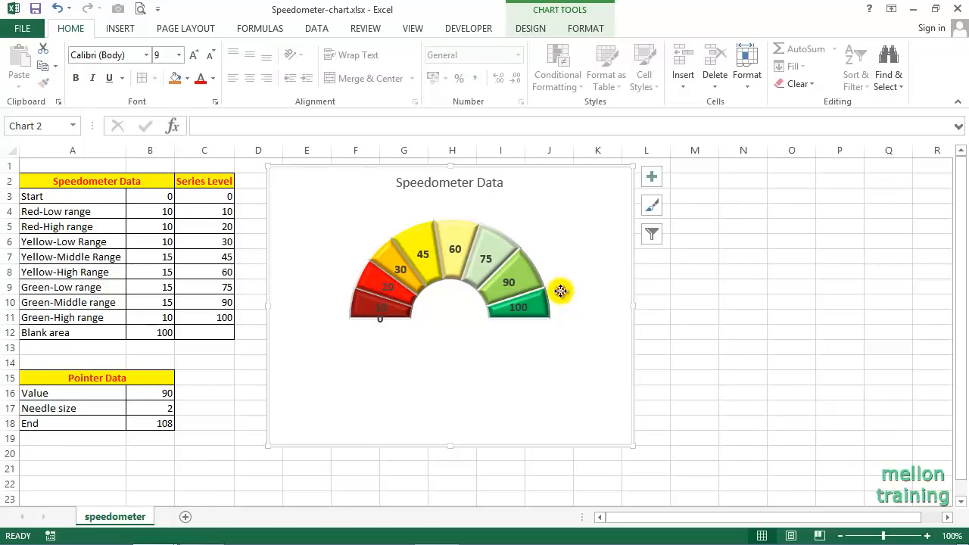
Step: Add a new data series to the chart and take its name from the Pointer Data heading in A15
{"action": "left_click", "coordinate": [460, 332]}
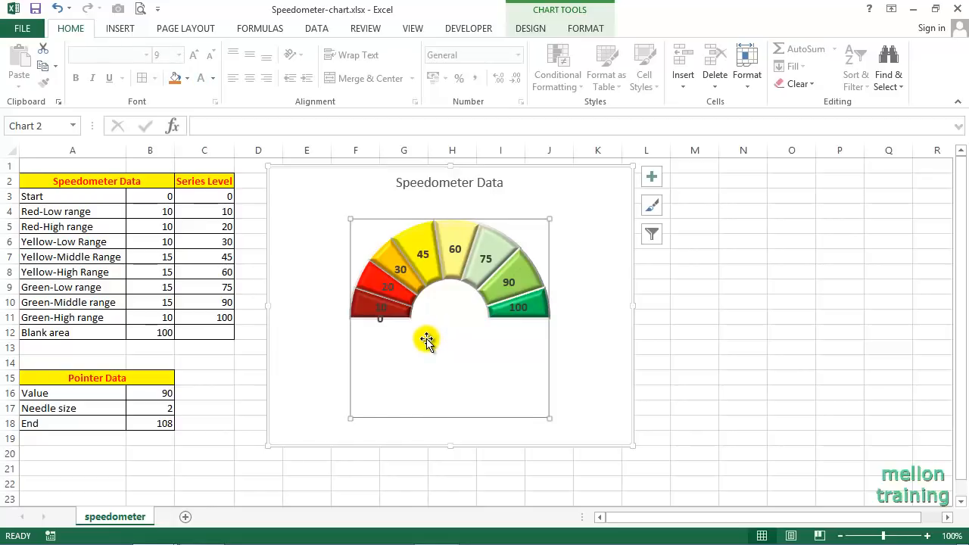
{"action": "left_click", "coordinate": [532, 30]}
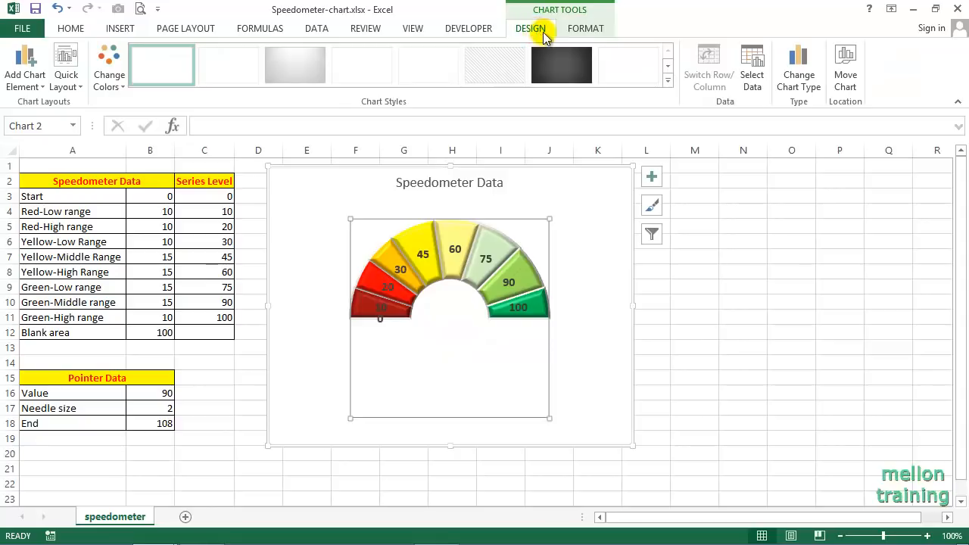
{"action": "left_click", "coordinate": [752, 80]}
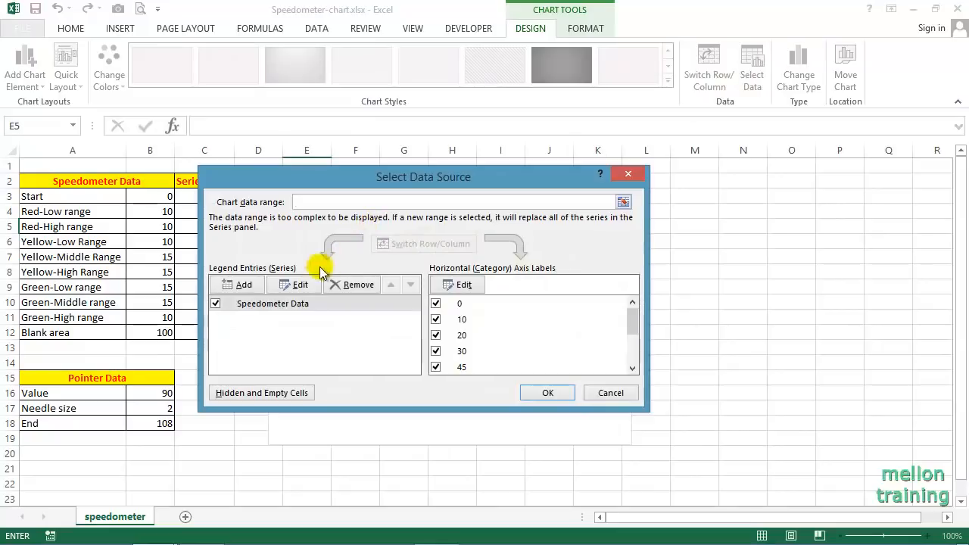
{"action": "left_click", "coordinate": [239, 285]}
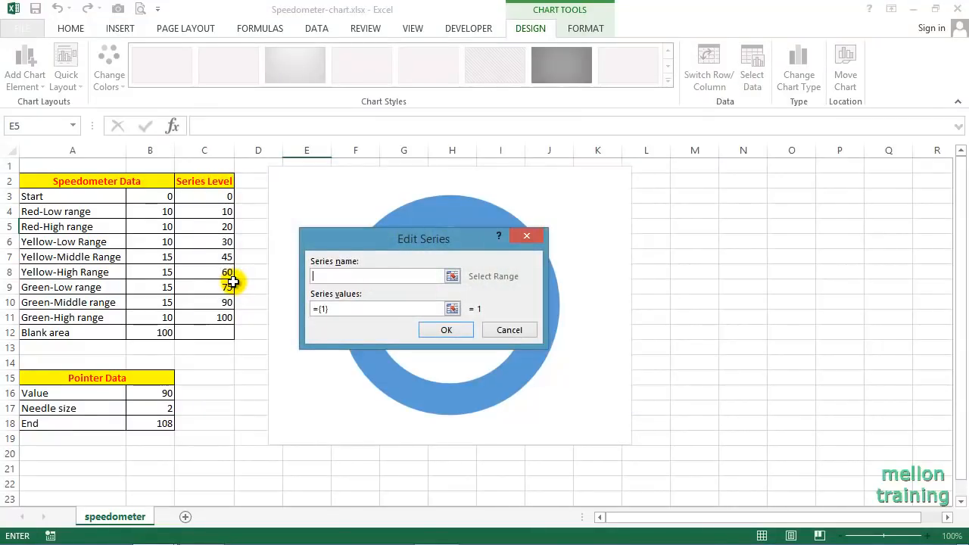
{"action": "left_click", "coordinate": [452, 276]}
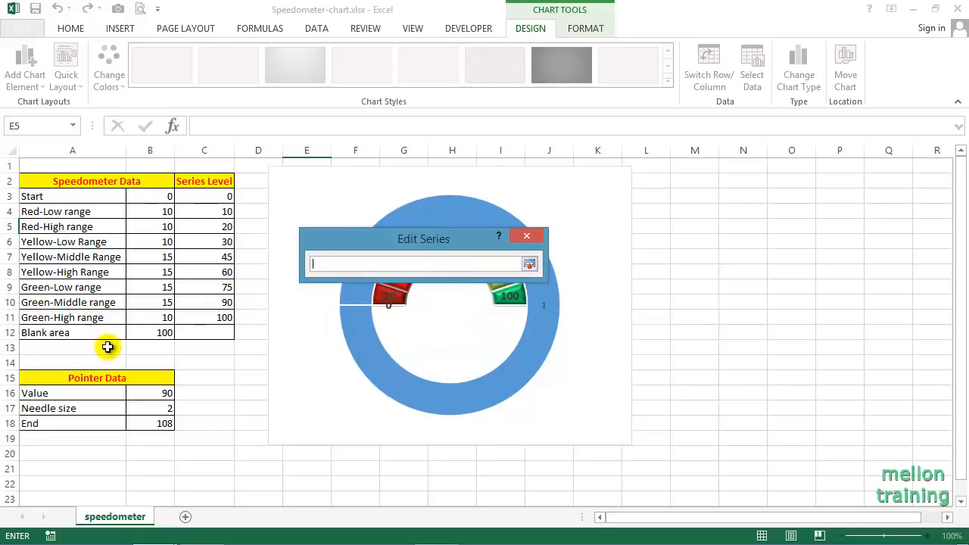
{"action": "left_click", "coordinate": [61, 367]}
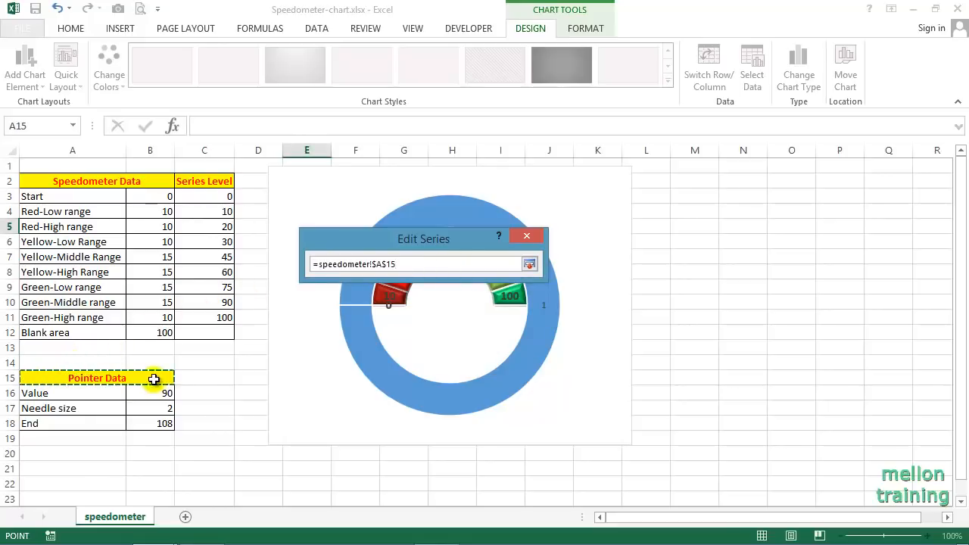
{"action": "left_click", "coordinate": [529, 263]}
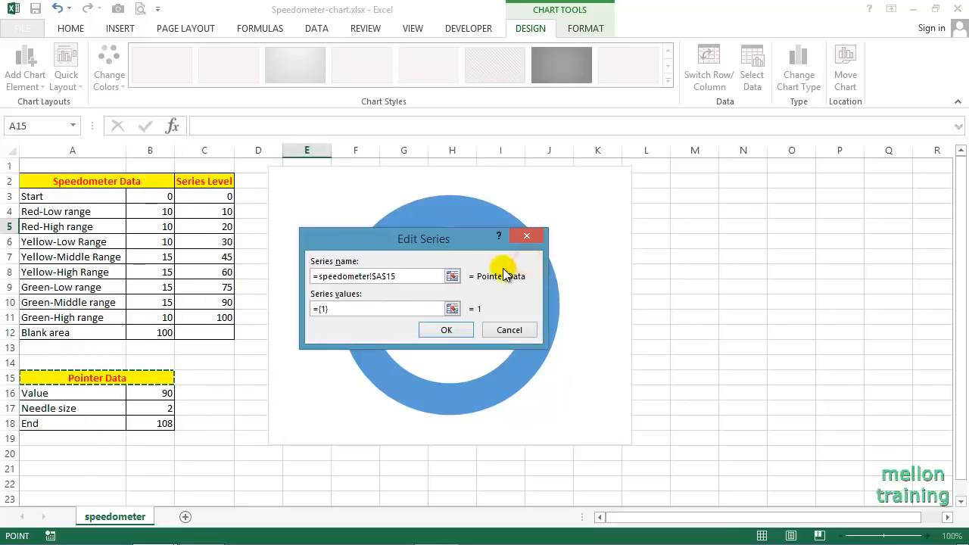
Step: Set the new series' values to B16:B18 and apply the updated data source to the chart
{"action": "left_click", "coordinate": [333, 308]}
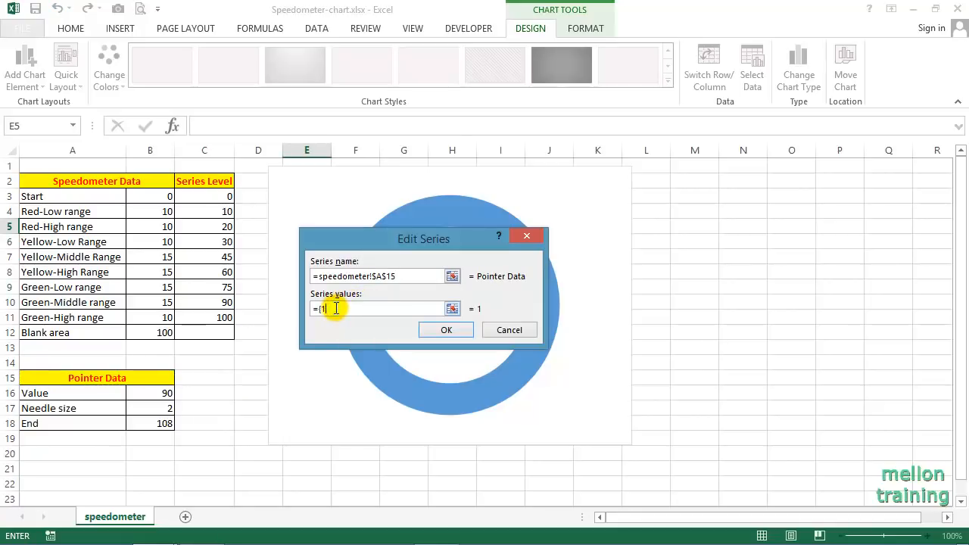
{"action": "left_click", "coordinate": [451, 308]}
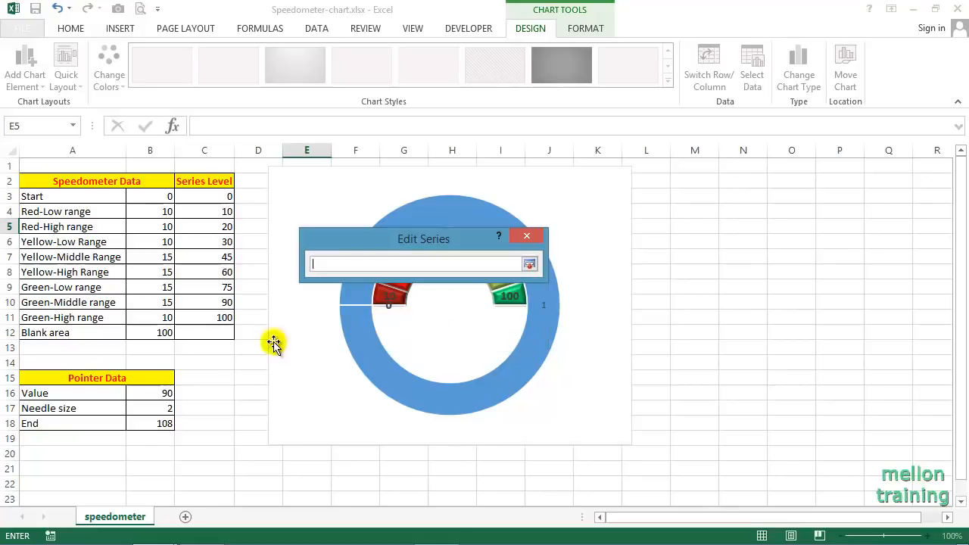
{"action": "left_click", "coordinate": [154, 393]}
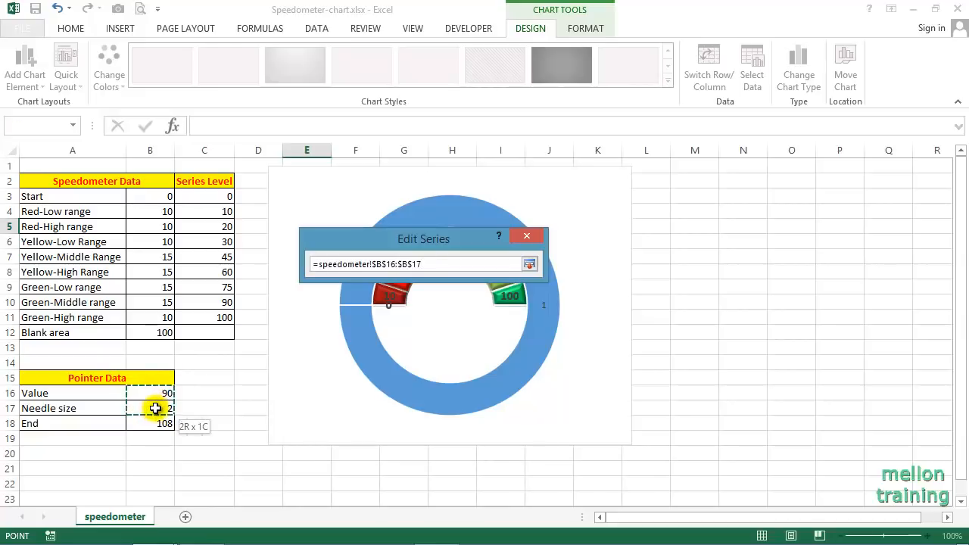
{"action": "left_click_drag", "start_coordinate": [155, 407], "coordinate": [154, 417]}
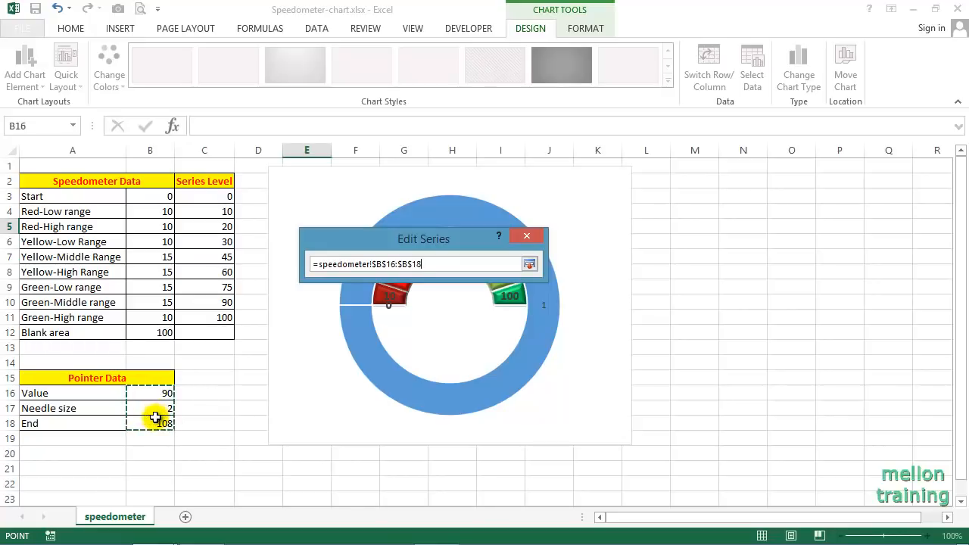
{"action": "left_click", "coordinate": [528, 265]}
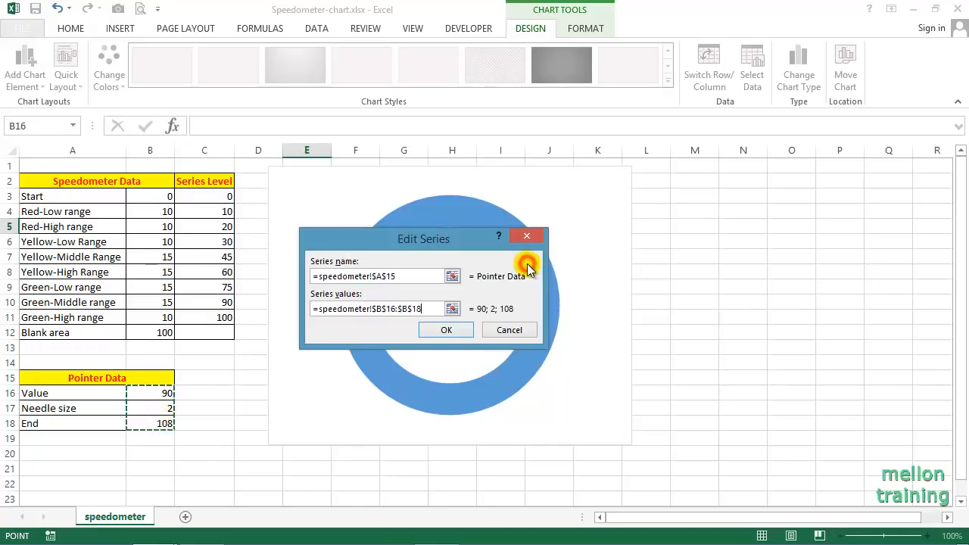
{"action": "left_click", "coordinate": [455, 333]}
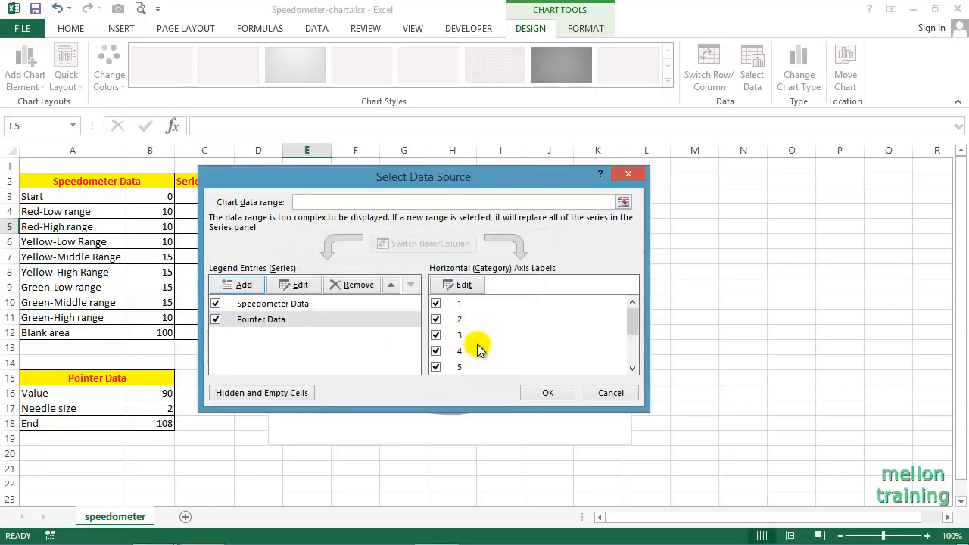
{"action": "left_click", "coordinate": [543, 394]}
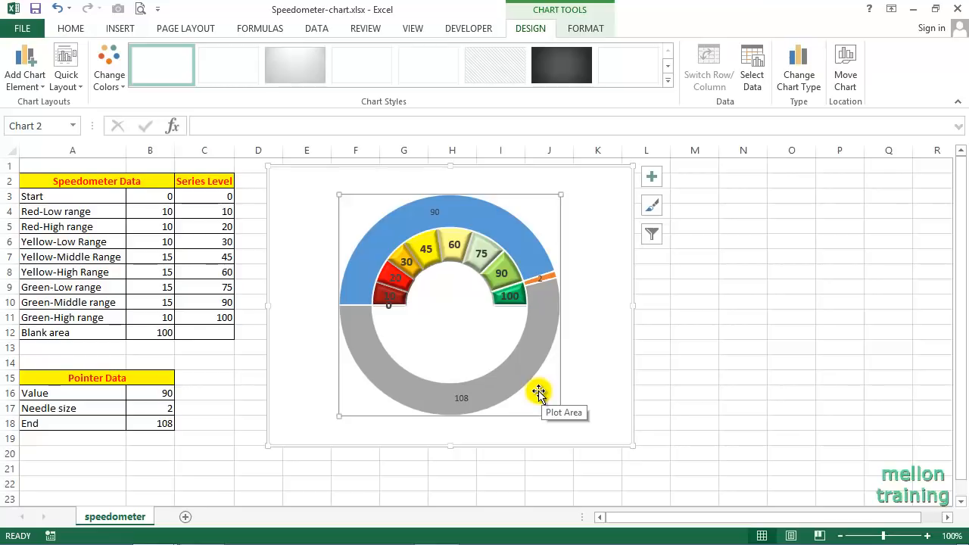
Step: Change the Pointer Data series to a Pie chart plotted on the secondary axis, keeping Speedometer Data as a Doughnut
{"action": "left_click", "coordinate": [505, 230]}
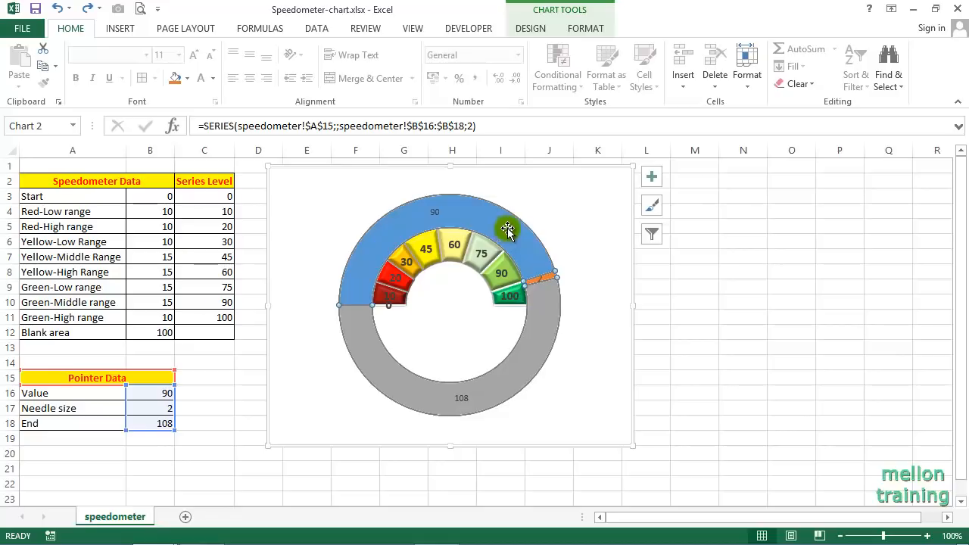
{"action": "left_click", "coordinate": [532, 29]}
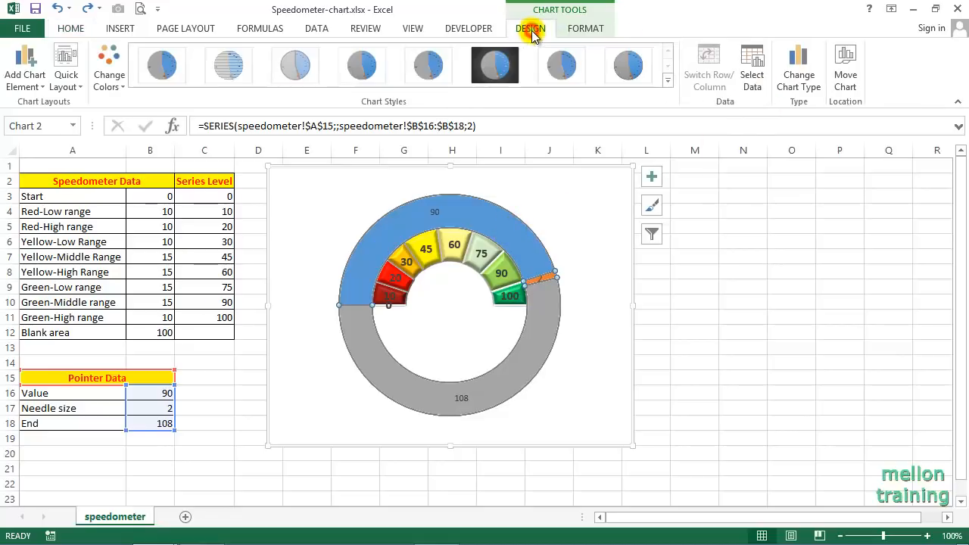
{"action": "left_click", "coordinate": [791, 76]}
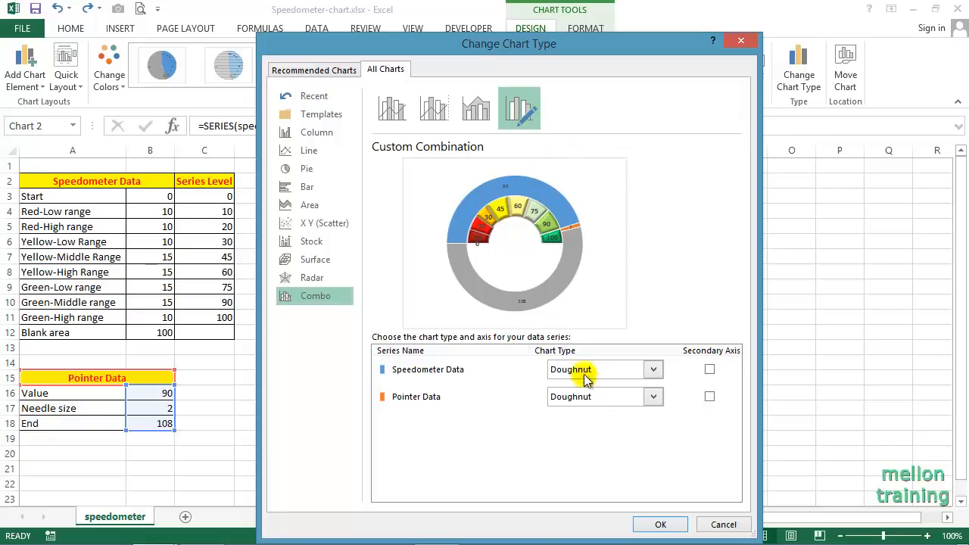
{"action": "left_click", "coordinate": [653, 396]}
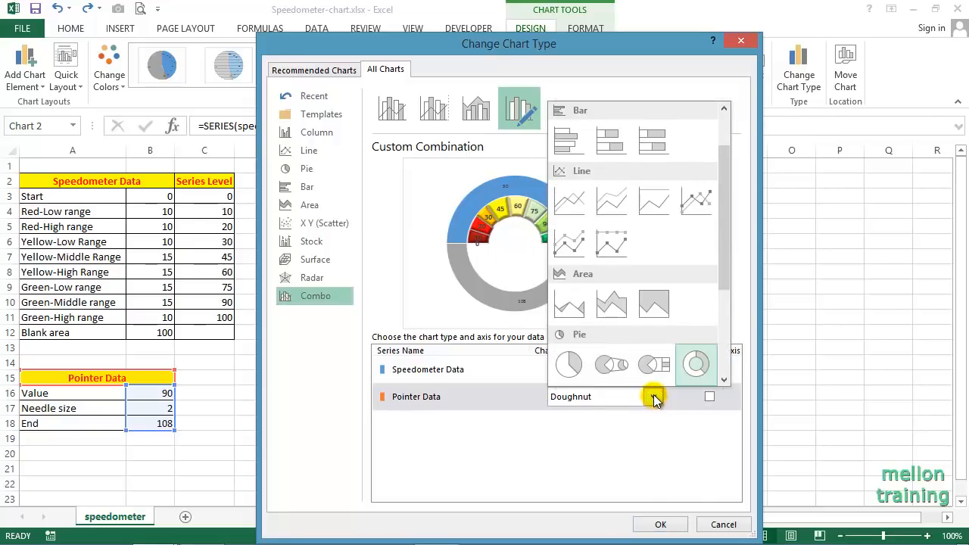
{"action": "left_click", "coordinate": [567, 368]}
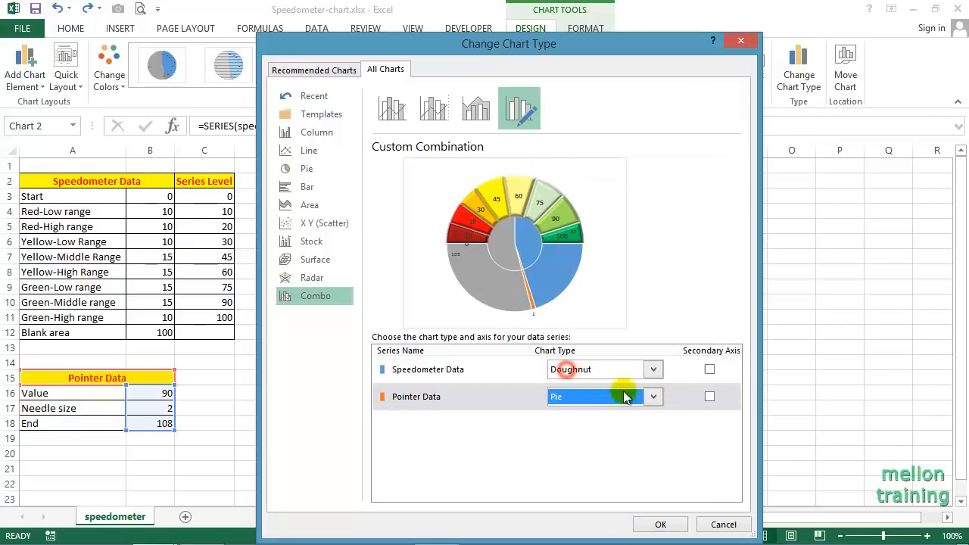
{"action": "left_click", "coordinate": [710, 397]}
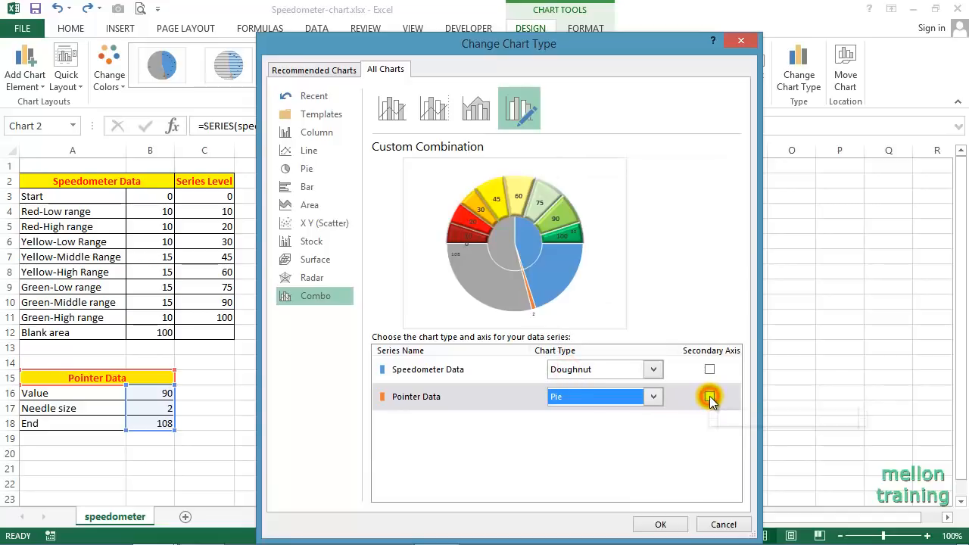
{"action": "left_click", "coordinate": [660, 524]}
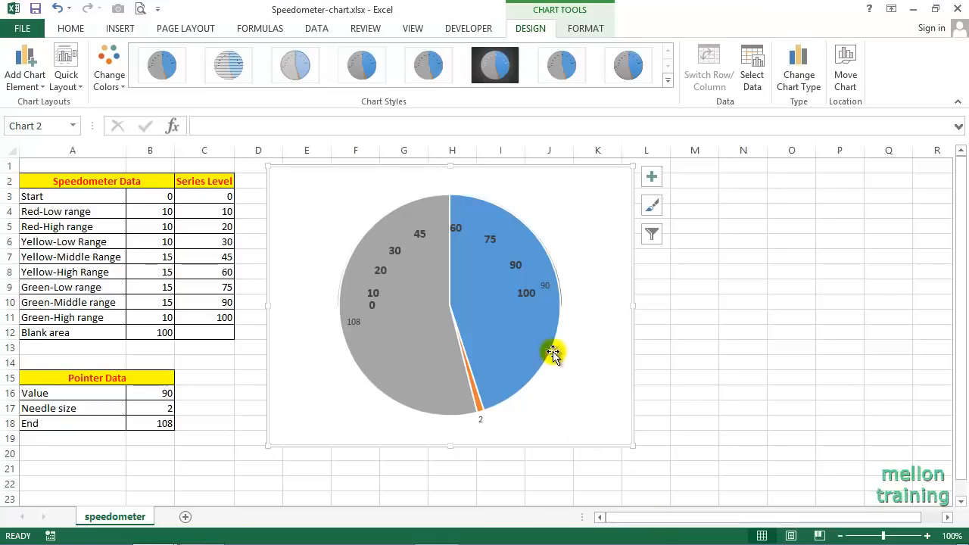
Step: Set the Pointer Data pie's angle of first slice to 270°
{"action": "right_click", "coordinate": [543, 331]}
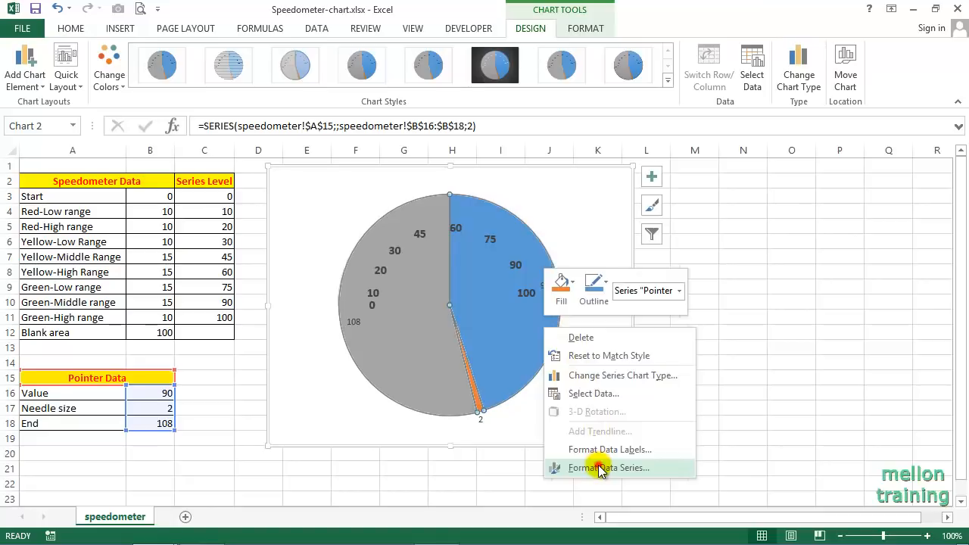
{"action": "left_click", "coordinate": [598, 468]}
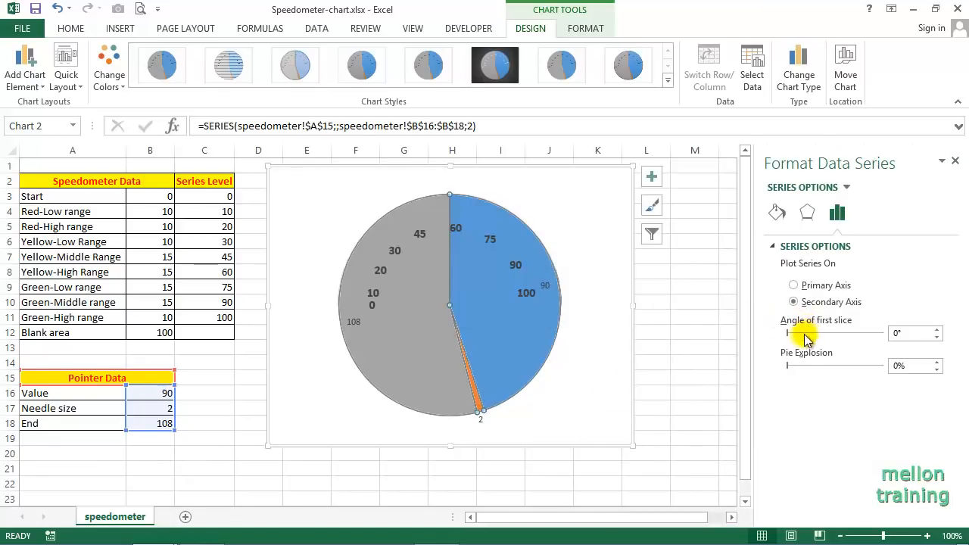
{"action": "left_click_drag", "start_coordinate": [788, 334], "coordinate": [858, 336]}
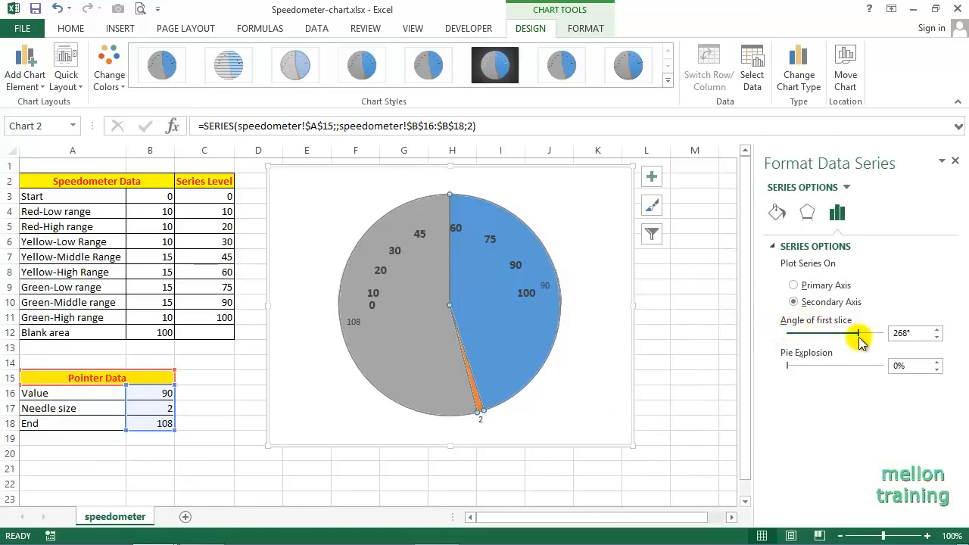
{"action": "left_click", "coordinate": [937, 330]}
{"action": "left_click", "coordinate": [938, 330]}
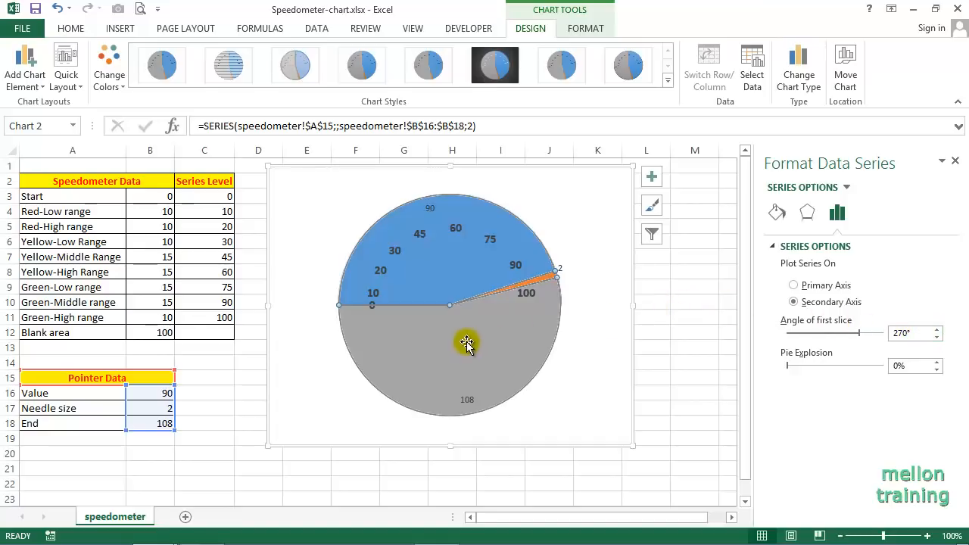
Step: Set the fill of the Pointer Data pie's 108 and 90 slices to No fill
{"action": "left_click", "coordinate": [428, 348]}
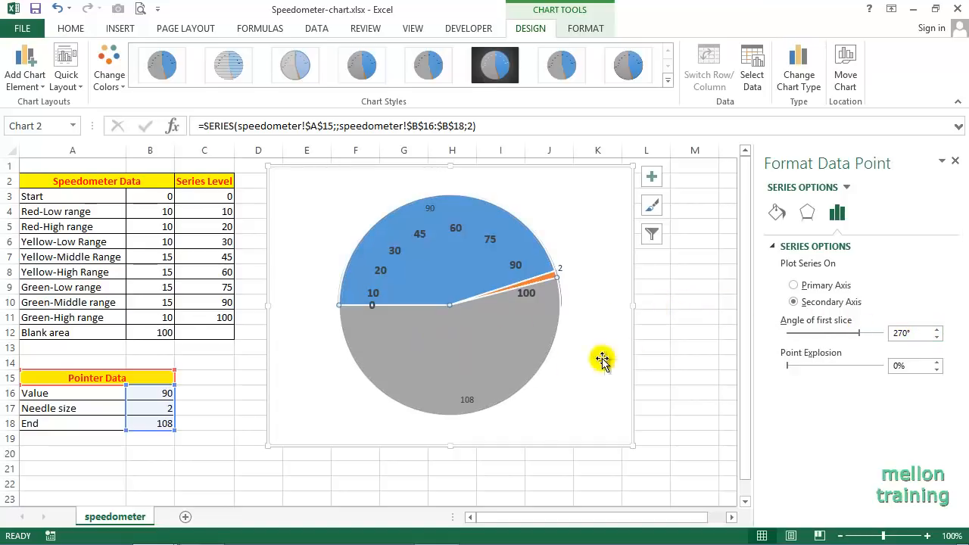
{"action": "left_click", "coordinate": [780, 215]}
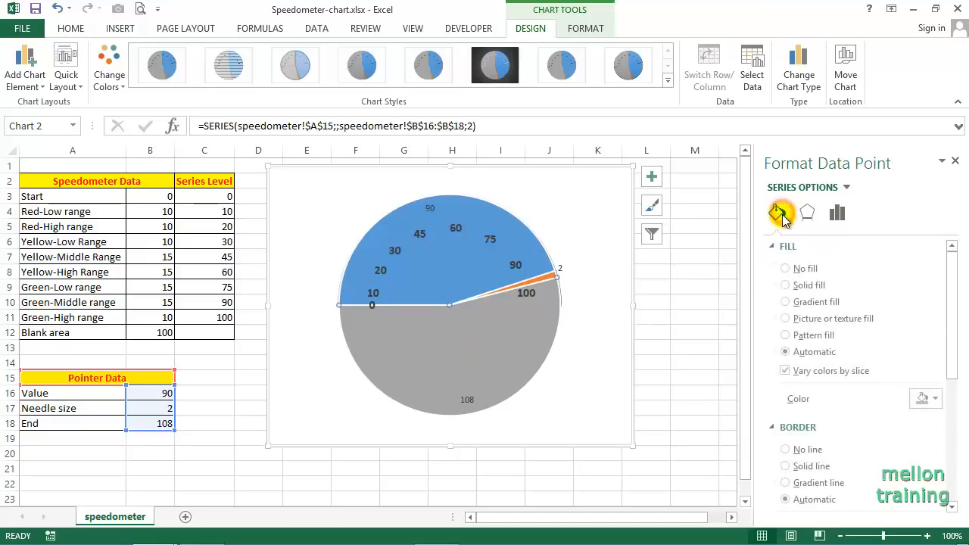
{"action": "left_click", "coordinate": [785, 268]}
{"action": "left_click", "coordinate": [365, 261]}
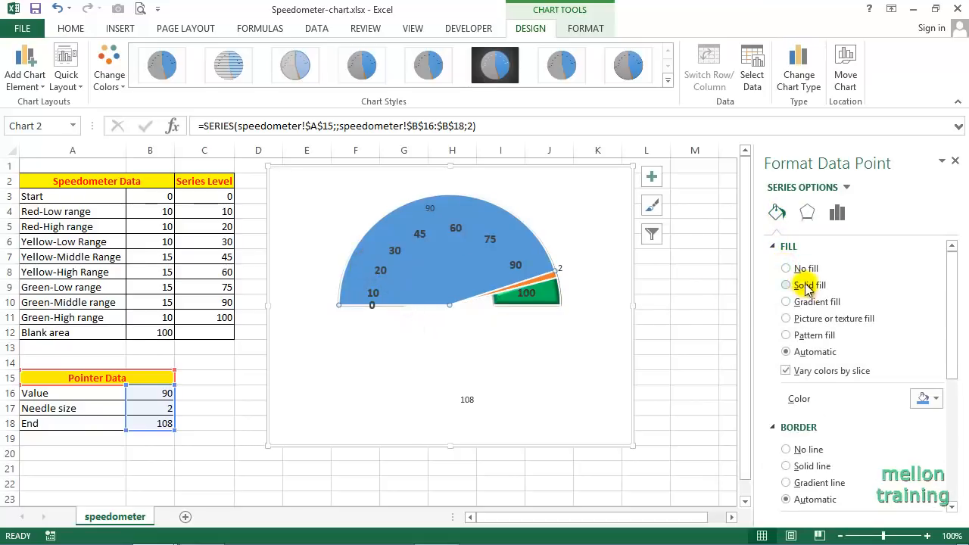
{"action": "left_click", "coordinate": [786, 268]}
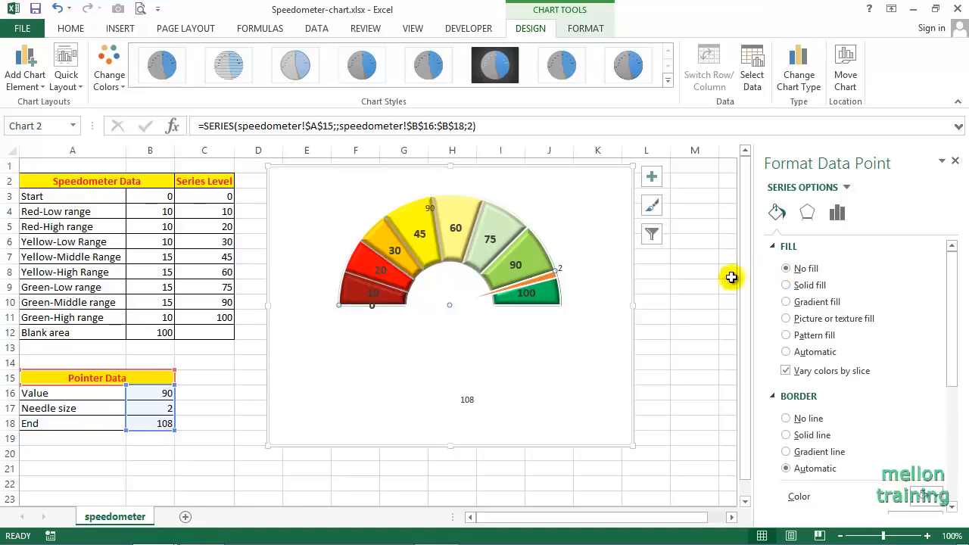
Step: Format the pie's thin needle slice with a solid black fill and no border line
{"action": "left_click", "coordinate": [550, 279]}
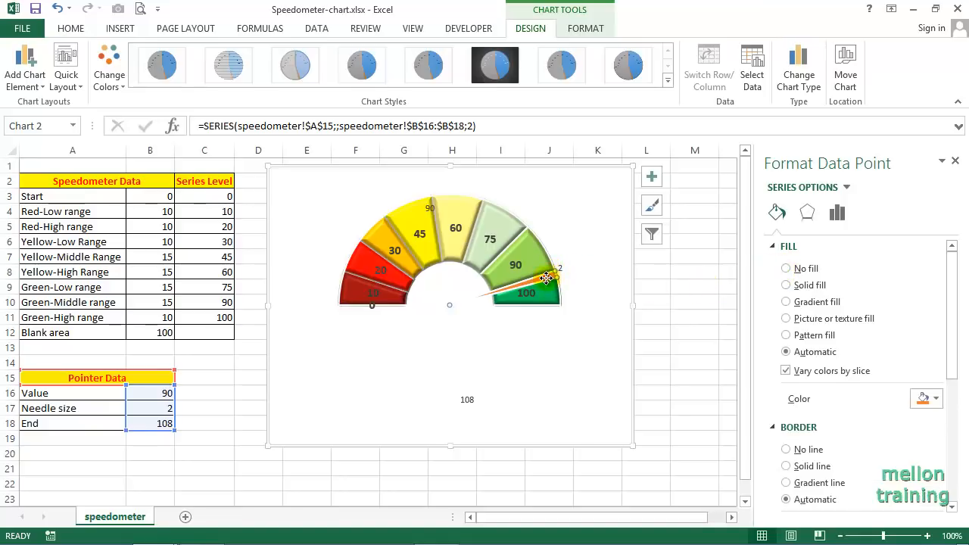
{"action": "left_click", "coordinate": [936, 399]}
{"action": "left_click", "coordinate": [856, 251]}
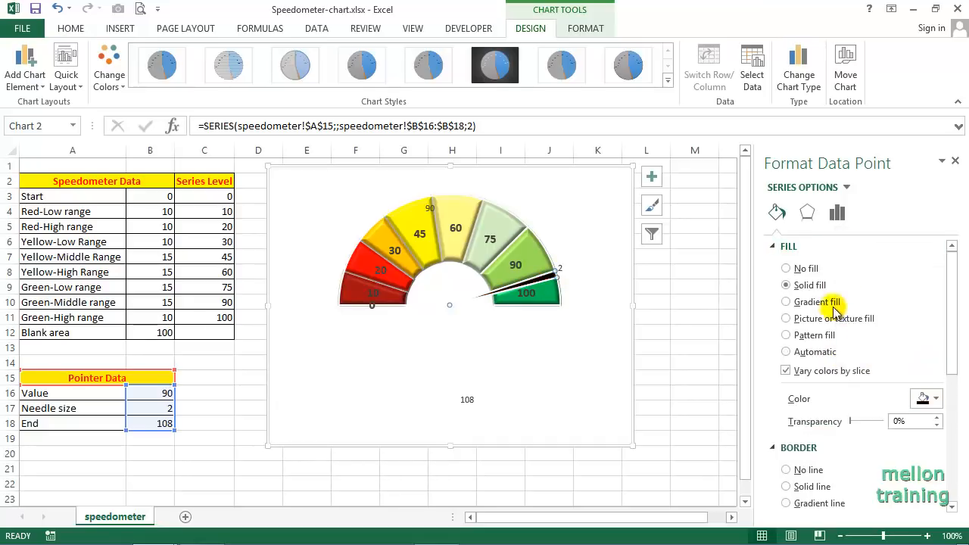
{"action": "left_click", "coordinate": [786, 470]}
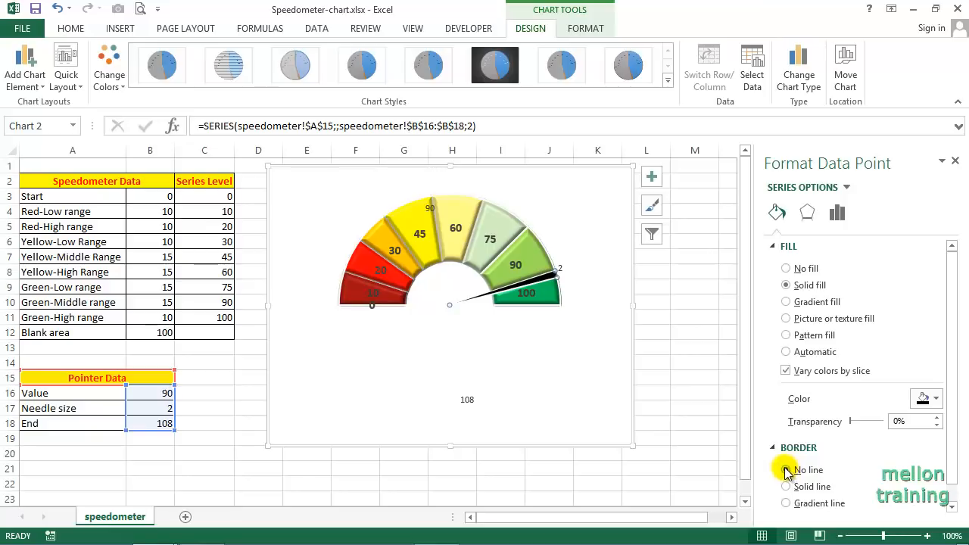
{"action": "left_click", "coordinate": [955, 162]}
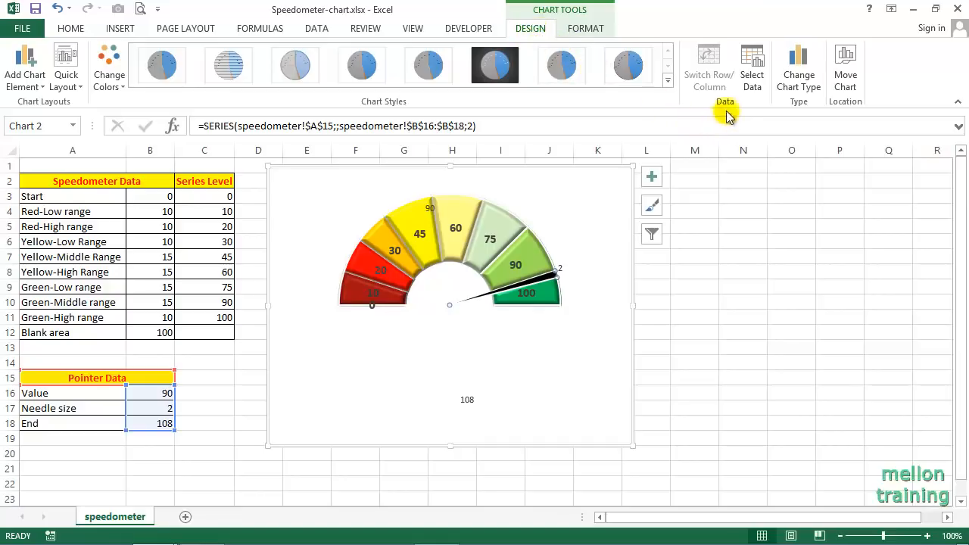
Step: Set the Pointer Data series' category axis labels to cells B17, B16 and B18, in that order, and apply the data source
{"action": "left_click", "coordinate": [751, 76]}
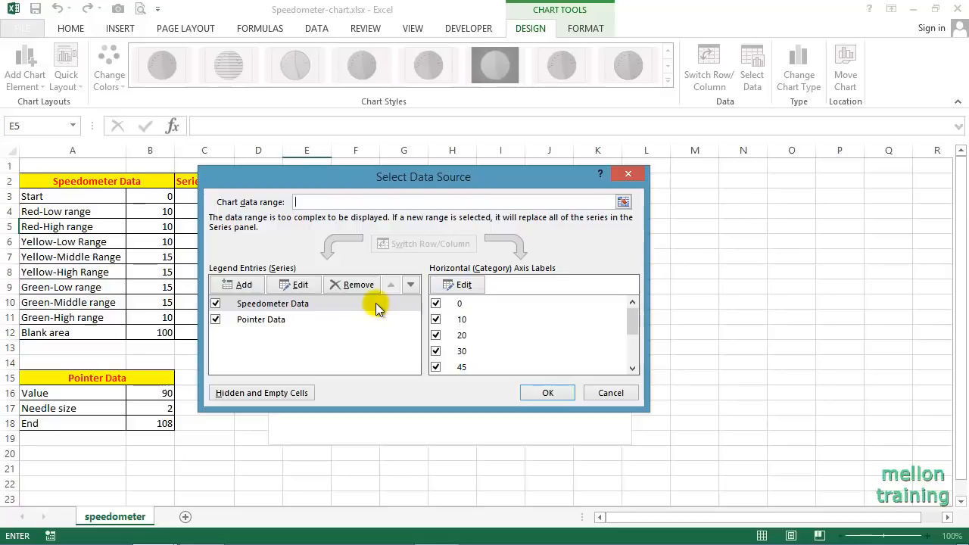
{"action": "left_click", "coordinate": [262, 320]}
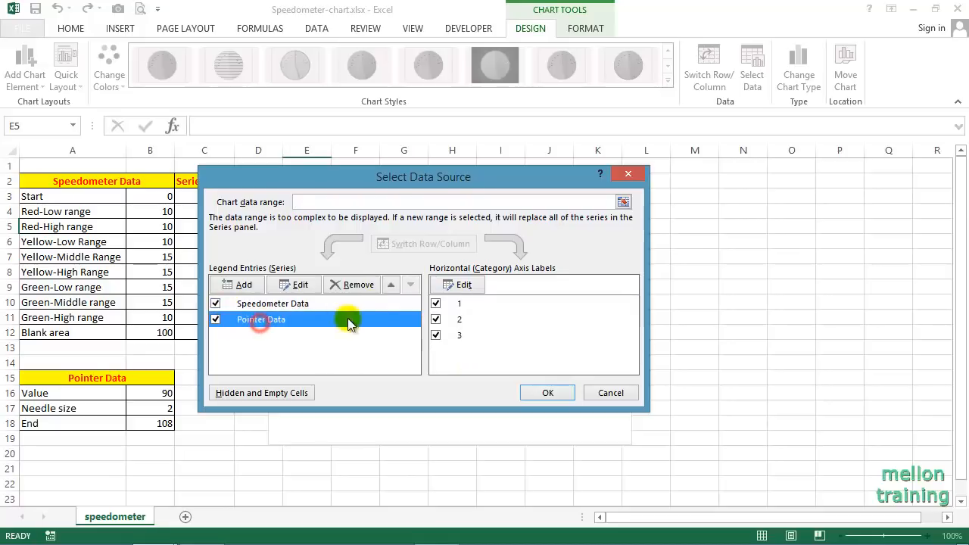
{"action": "left_click", "coordinate": [464, 284]}
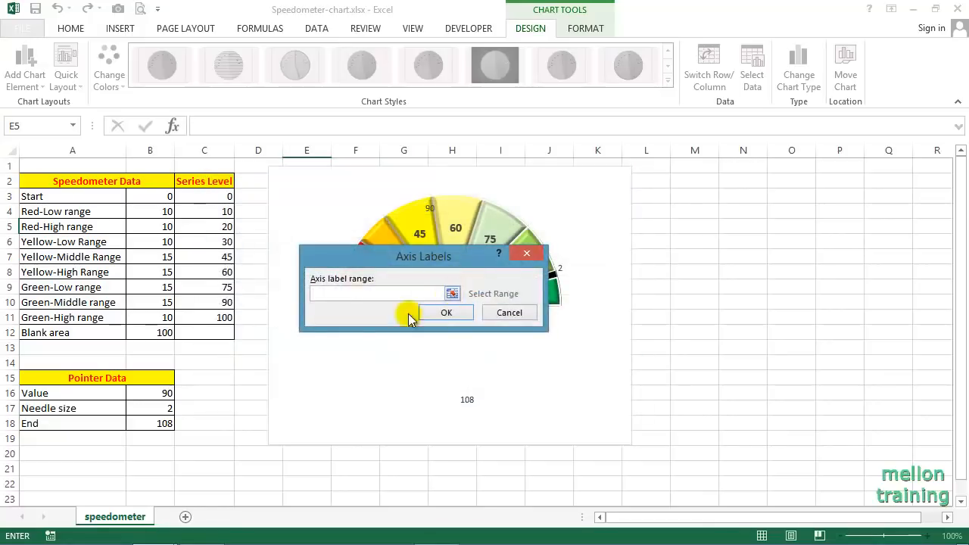
{"action": "left_click", "coordinate": [164, 409]}
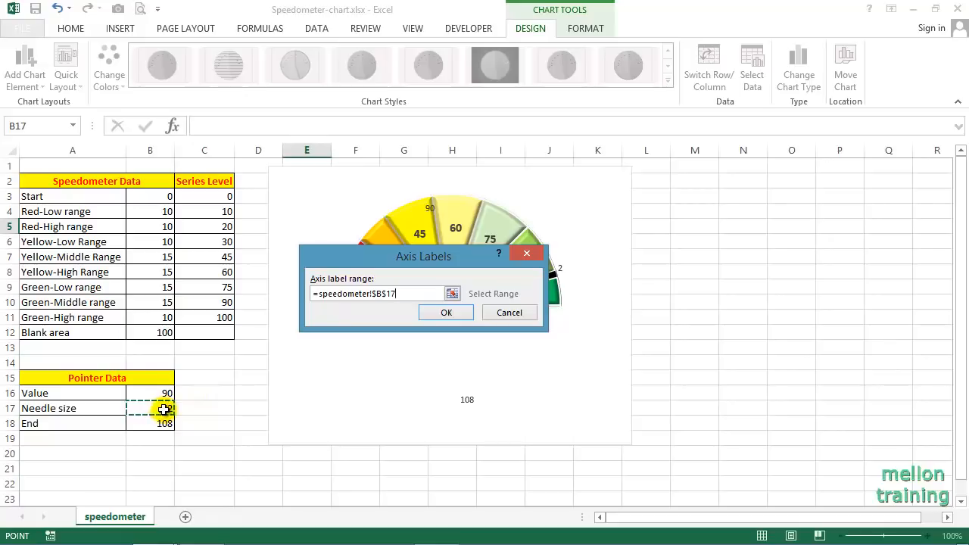
{"action": "left_click", "coordinate": [164, 395], "text": "ctrl"}
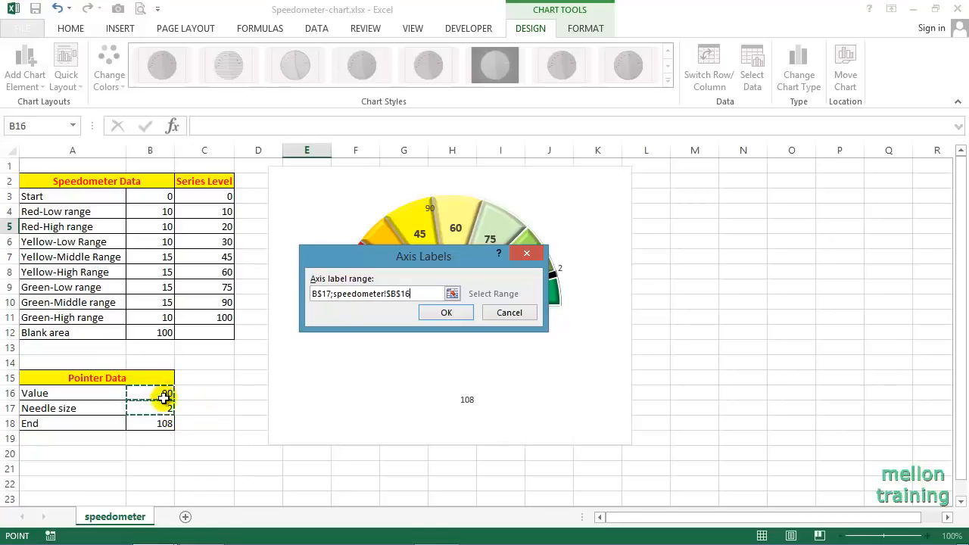
{"action": "left_click", "coordinate": [164, 421], "text": "ctrl"}
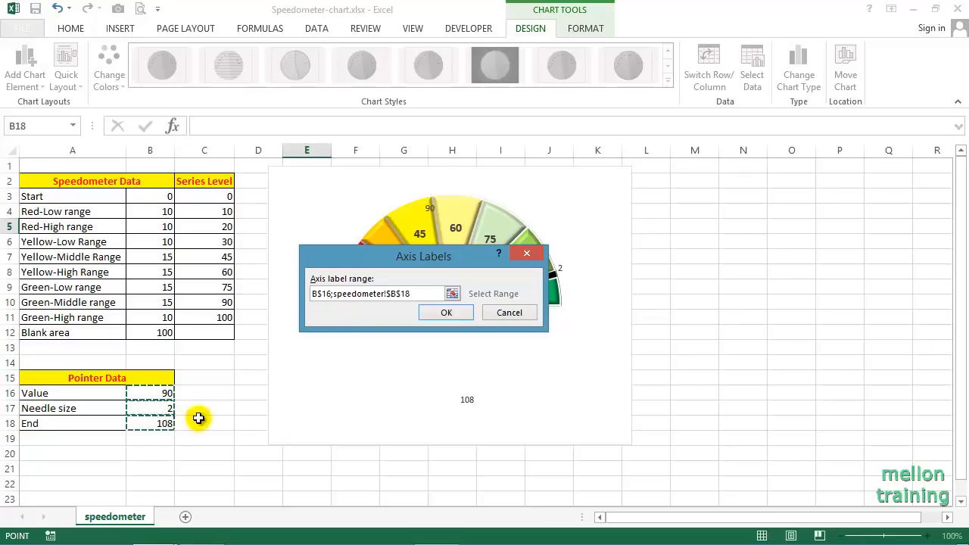
{"action": "left_click", "coordinate": [443, 314]}
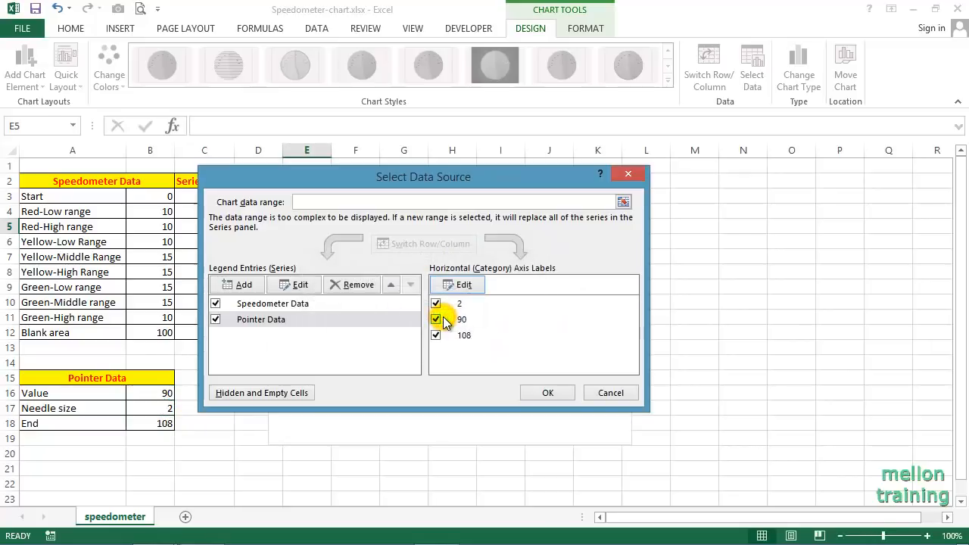
{"action": "left_click", "coordinate": [537, 392]}
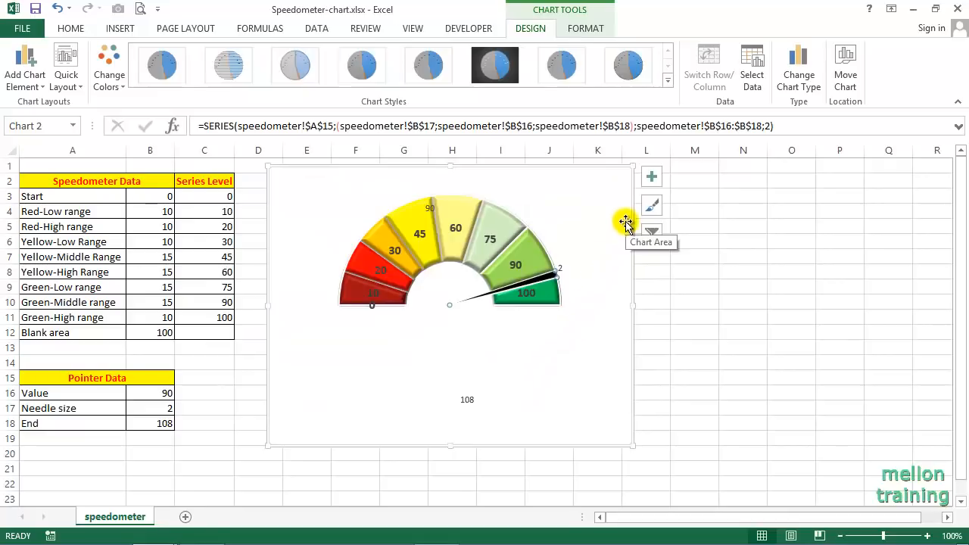
Step: Make the needle slice's data label show the category name instead of the value, with leader lines turned off
{"action": "left_click", "coordinate": [652, 178]}
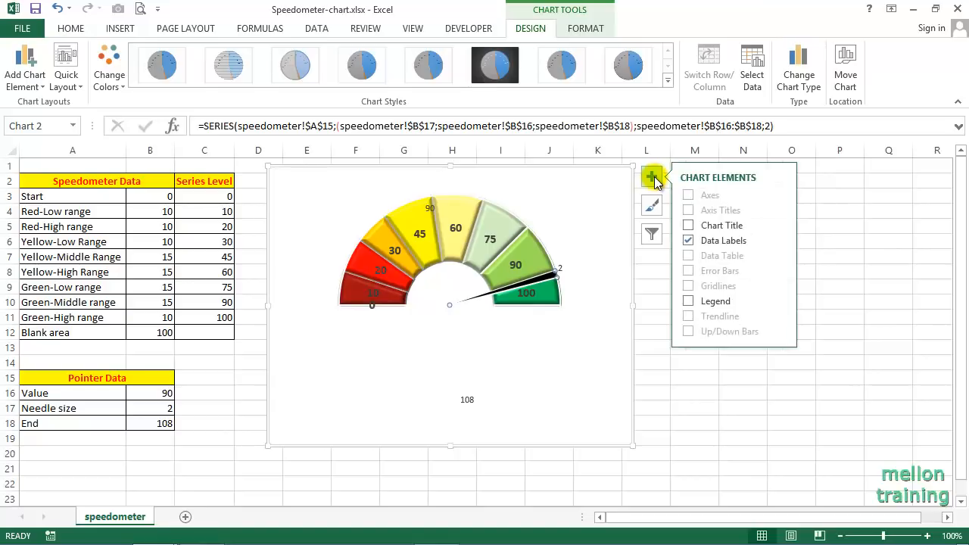
{"action": "left_click", "coordinate": [782, 241]}
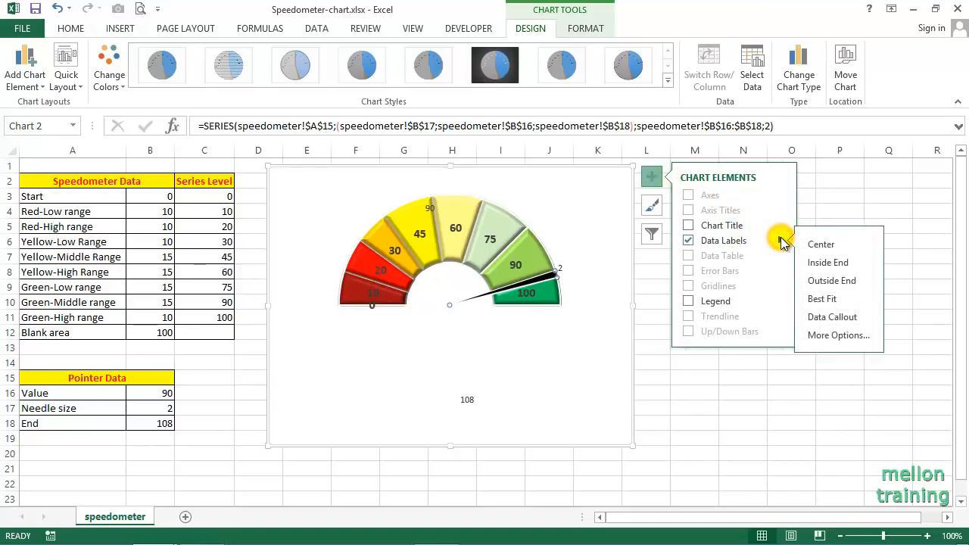
{"action": "left_click", "coordinate": [838, 342]}
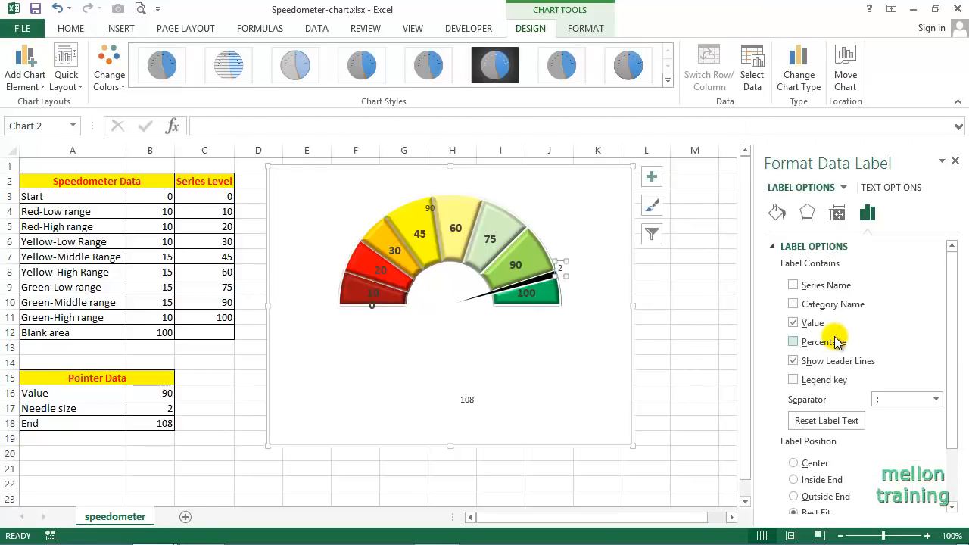
{"action": "left_click", "coordinate": [793, 304]}
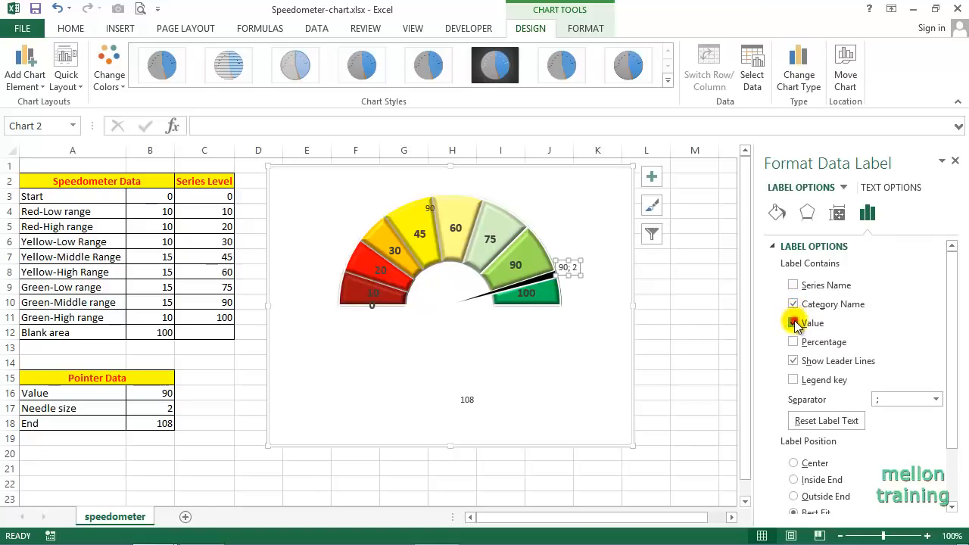
{"action": "left_click", "coordinate": [793, 324]}
{"action": "left_click", "coordinate": [793, 361]}
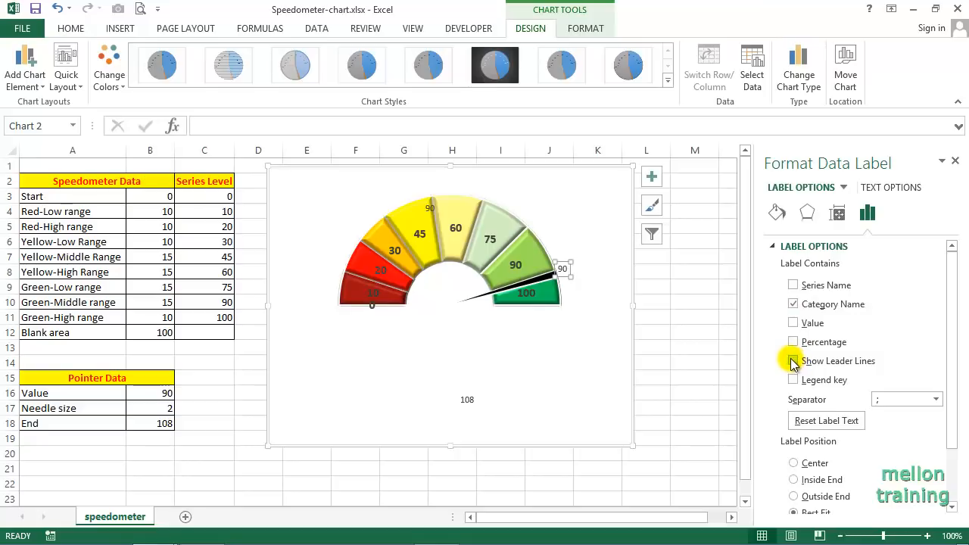
{"action": "left_click", "coordinate": [955, 162]}
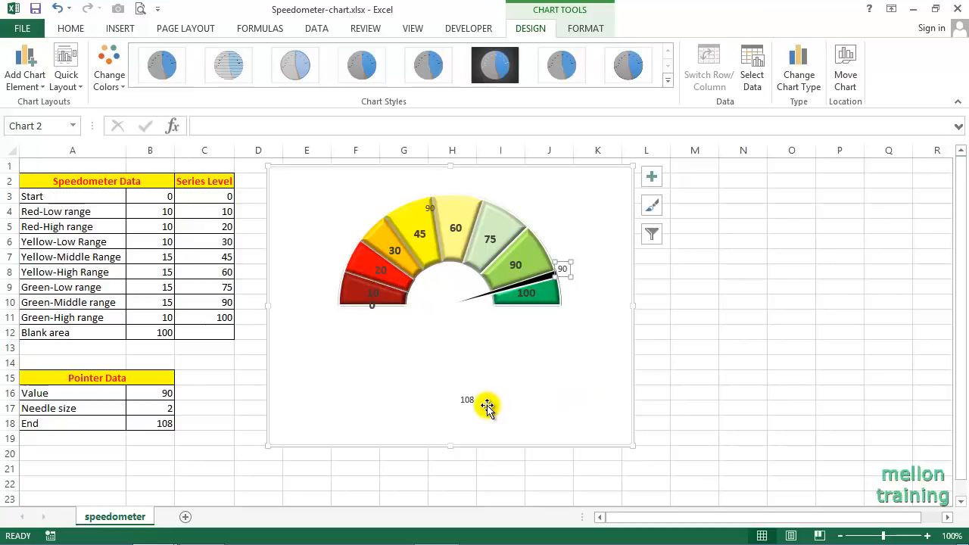
Step: Delete the data labels of the two invisible Pointer Data slices, 108 and the 90 between the dial's 45 and 60 sections
{"action": "left_click", "coordinate": [474, 404]}
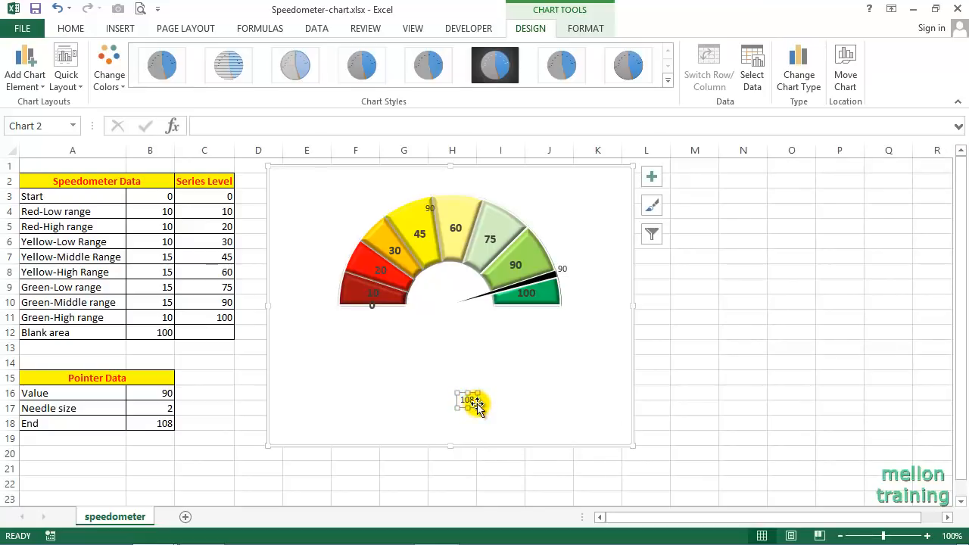
{"action": "key", "text": "Delete"}
{"action": "left_click", "coordinate": [371, 313]}
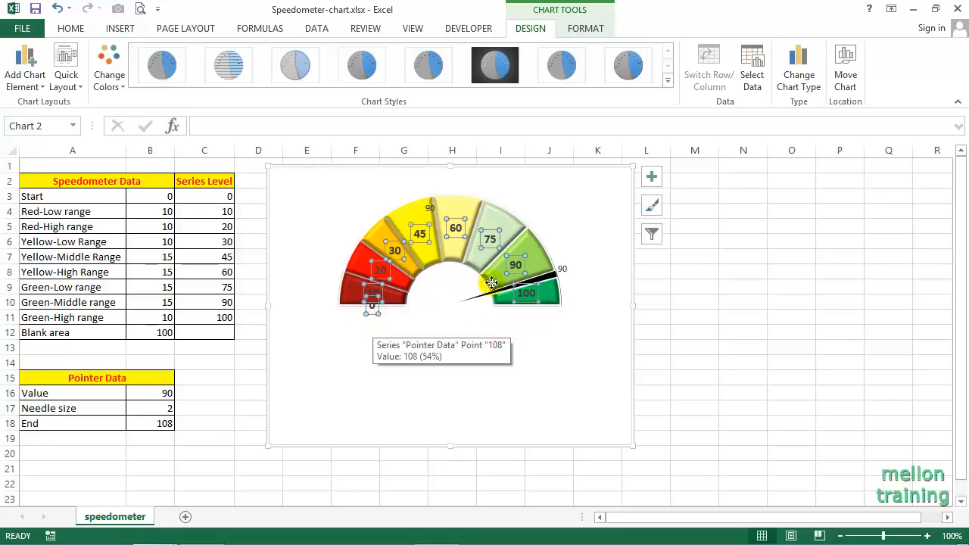
{"action": "left_click", "coordinate": [429, 210]}
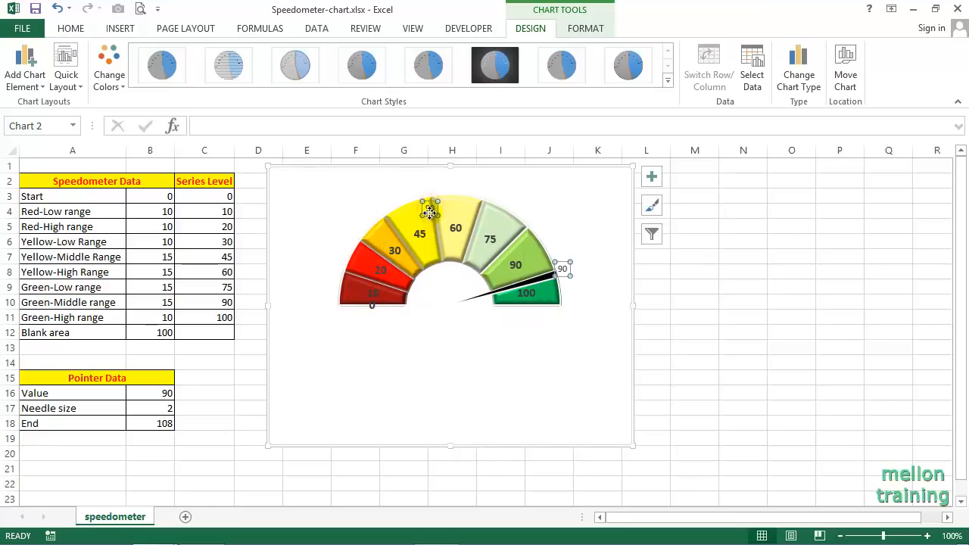
{"action": "left_click", "coordinate": [429, 212]}
{"action": "key", "text": "Delete"}
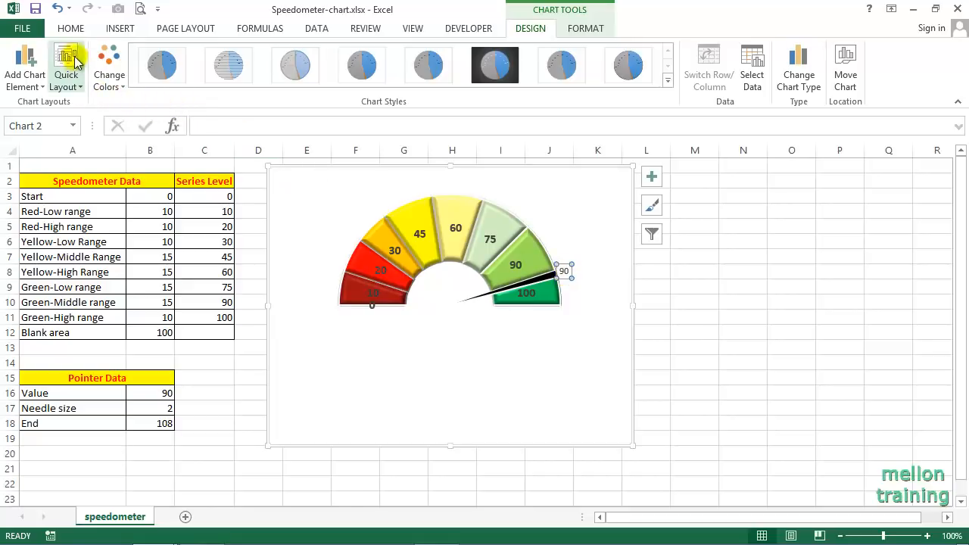
Step: Format the needle's data label as 14 pt bold red text and deselect the chart
{"action": "left_click", "coordinate": [70, 28]}
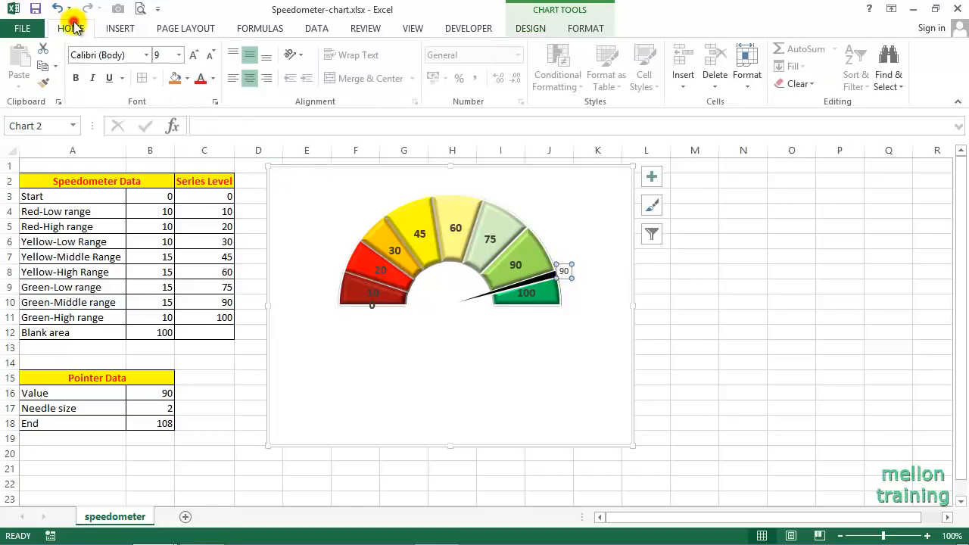
{"action": "left_click", "coordinate": [179, 57]}
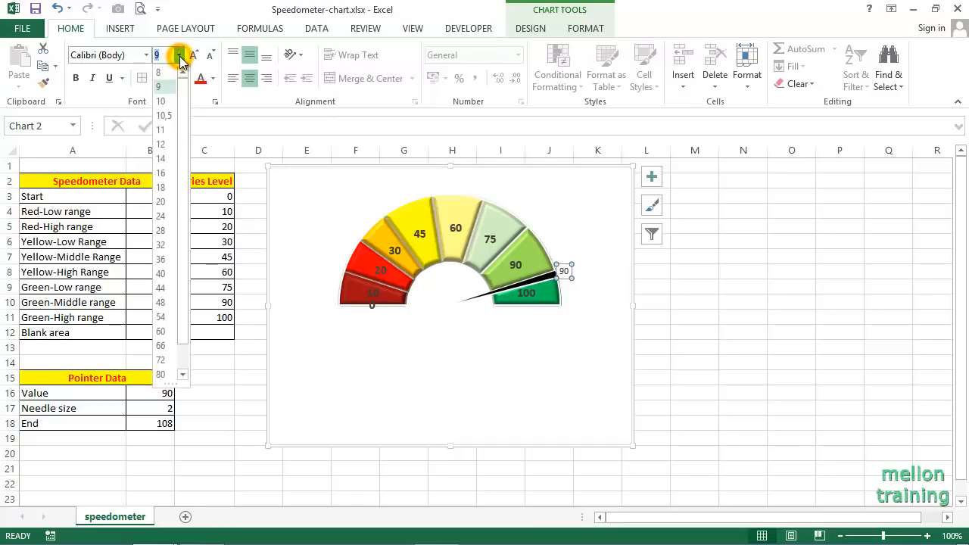
{"action": "left_click", "coordinate": [166, 158]}
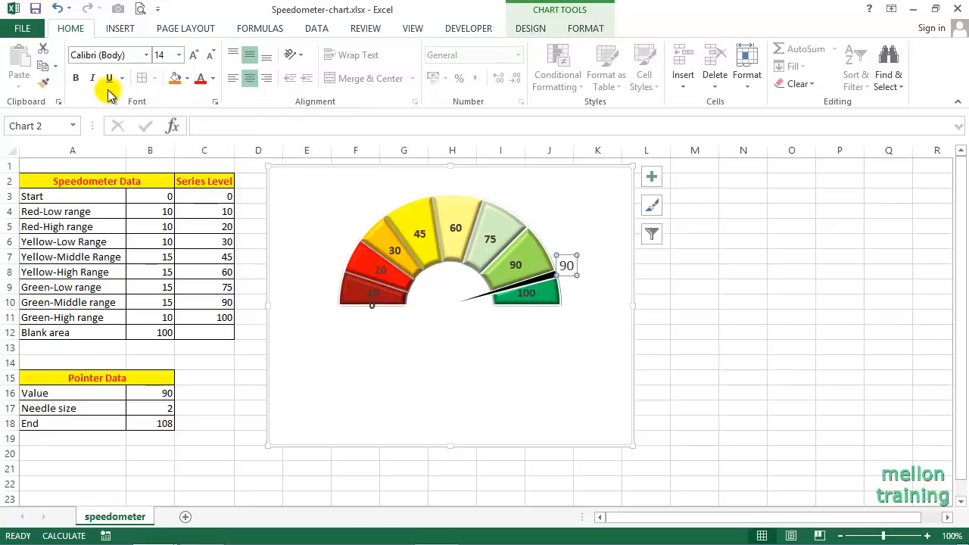
{"action": "left_click", "coordinate": [75, 80]}
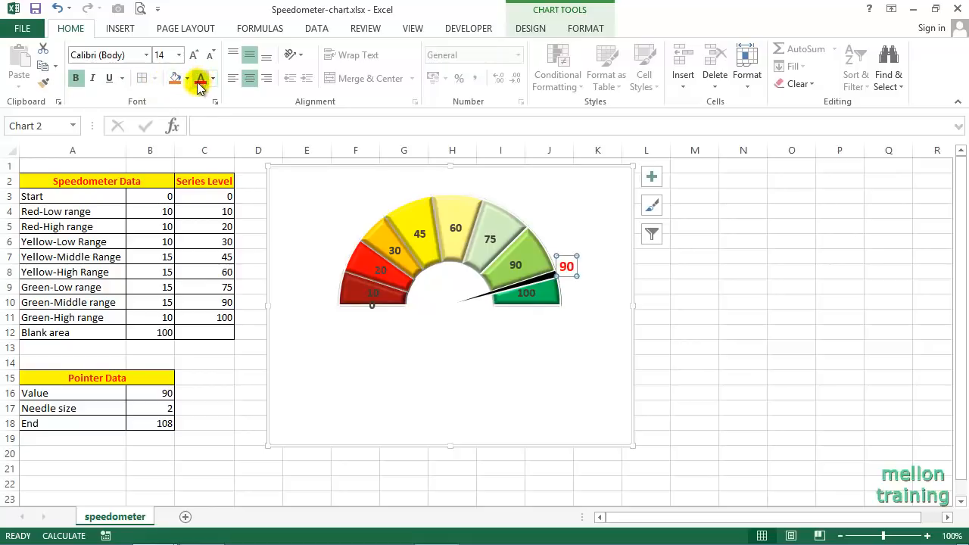
{"action": "left_click", "coordinate": [650, 277]}
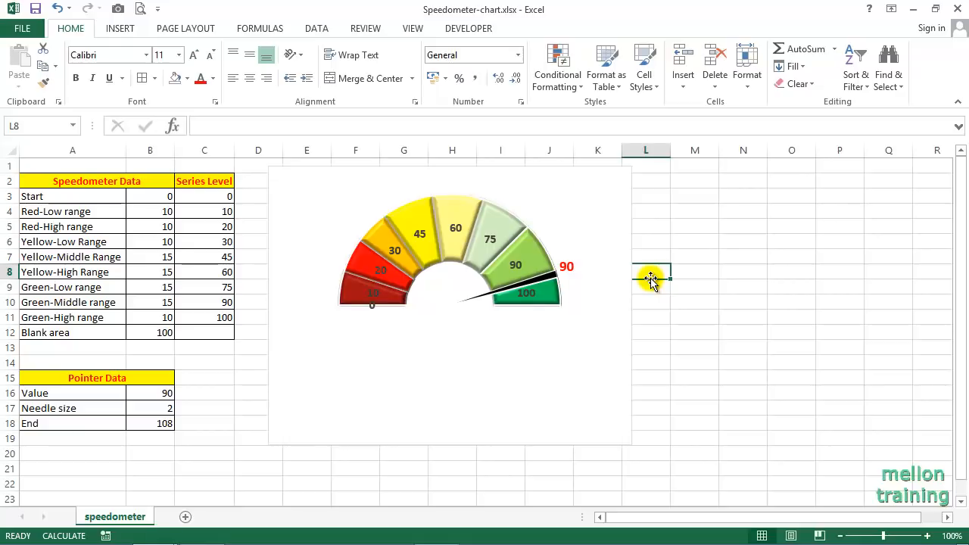
Step: Test the needle by setting the pointer Value in B16 to 25 and to 56
{"action": "left_click", "coordinate": [165, 393]}
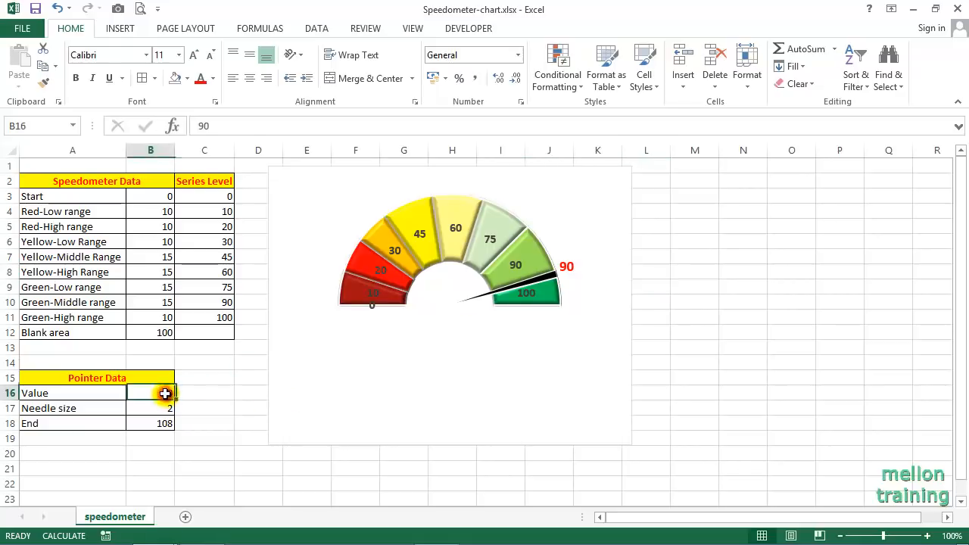
{"action": "type", "text": "25"}
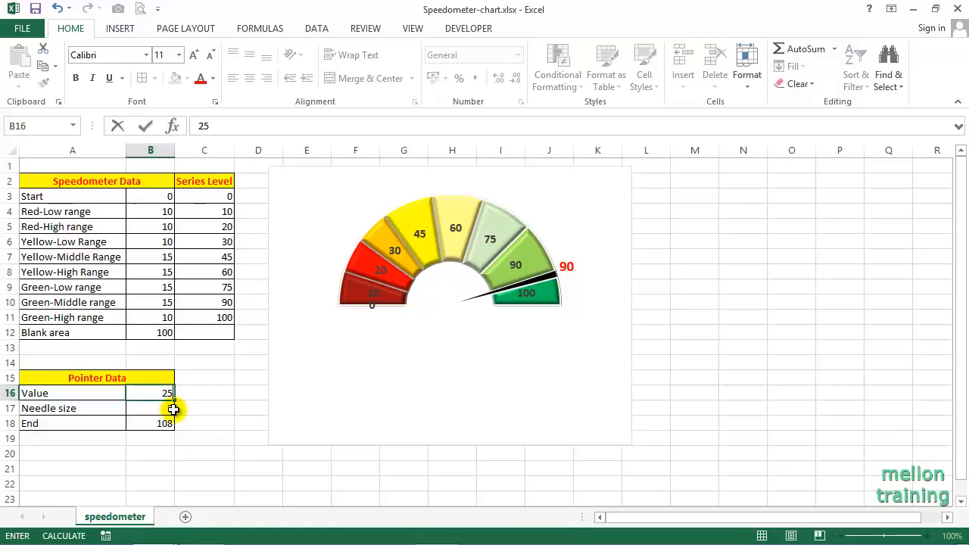
{"action": "key", "text": "Return"}
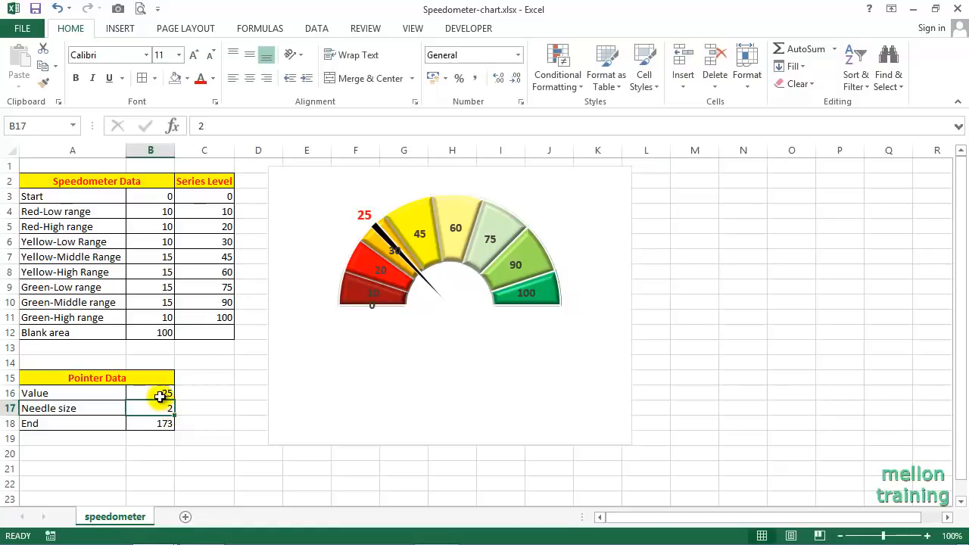
{"action": "left_click", "coordinate": [152, 393]}
{"action": "type", "text": "56"}
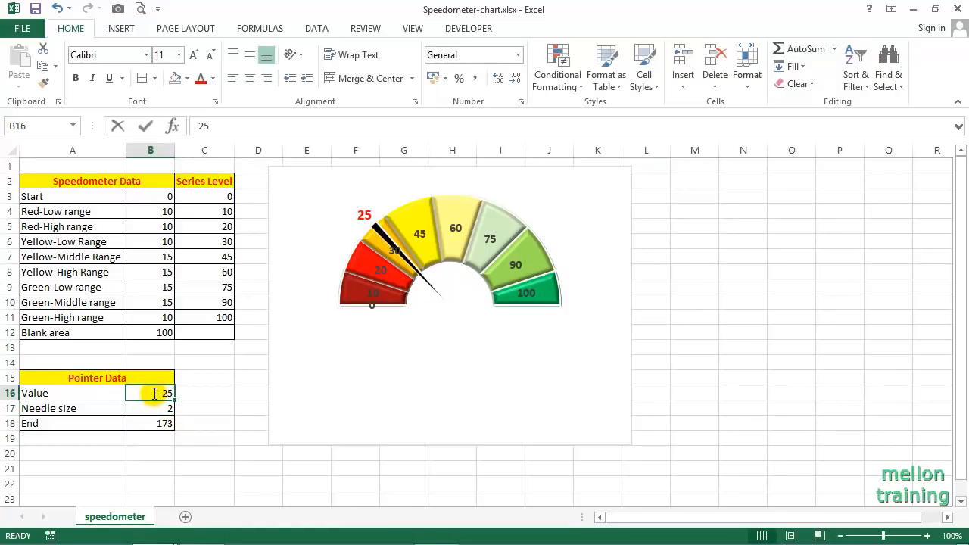
{"action": "key", "text": "Return"}
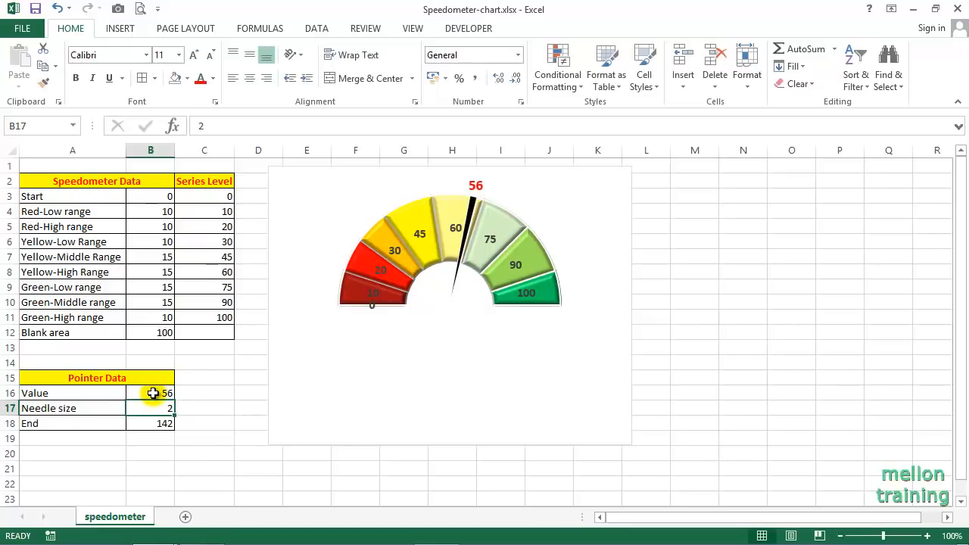
Step: Set the pointer Value in B16 to 43
{"action": "left_click", "coordinate": [157, 394]}
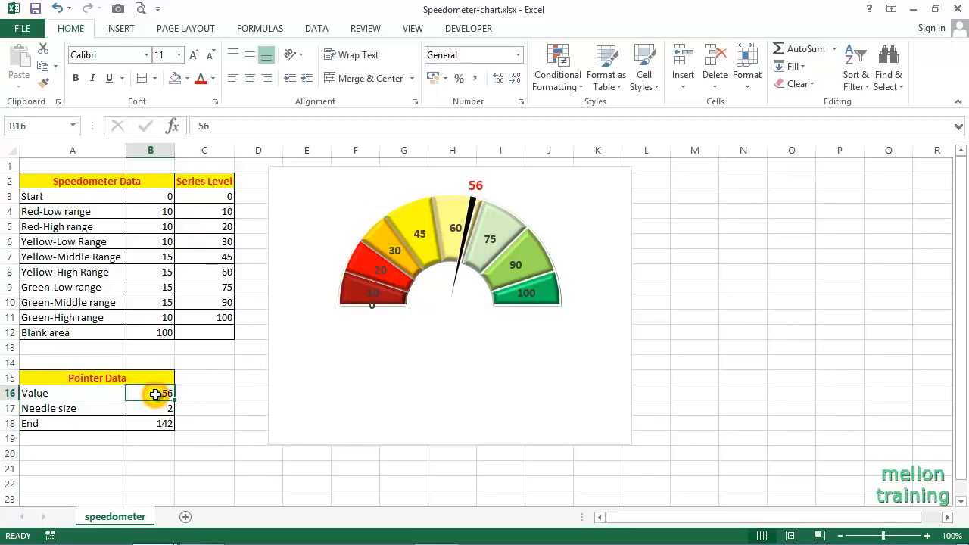
{"action": "type", "text": "4"}
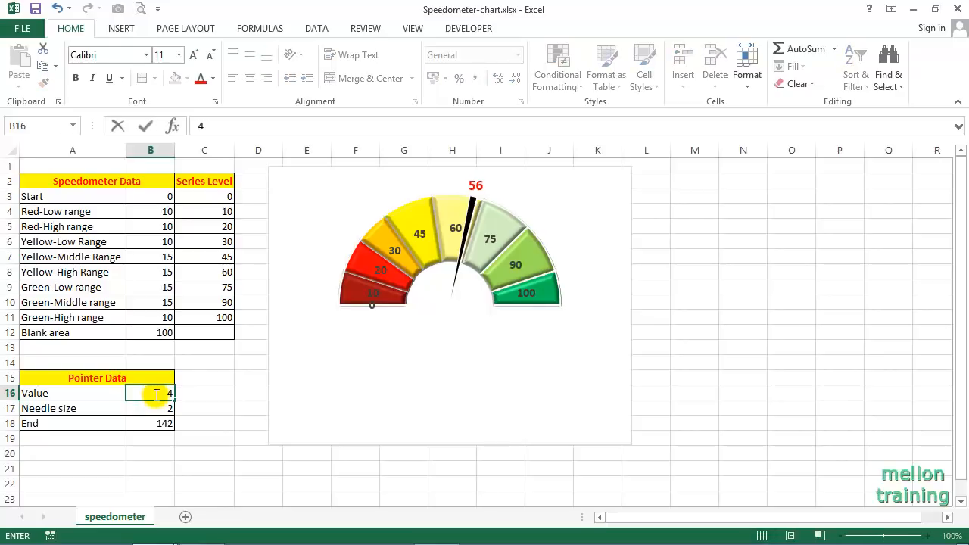
{"action": "type", "text": "3"}
{"action": "key", "text": "Return"}
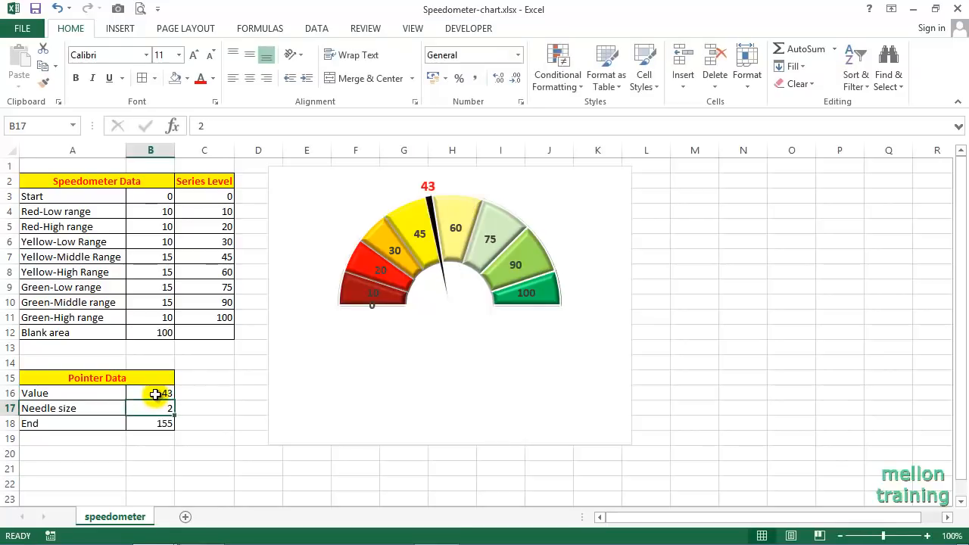